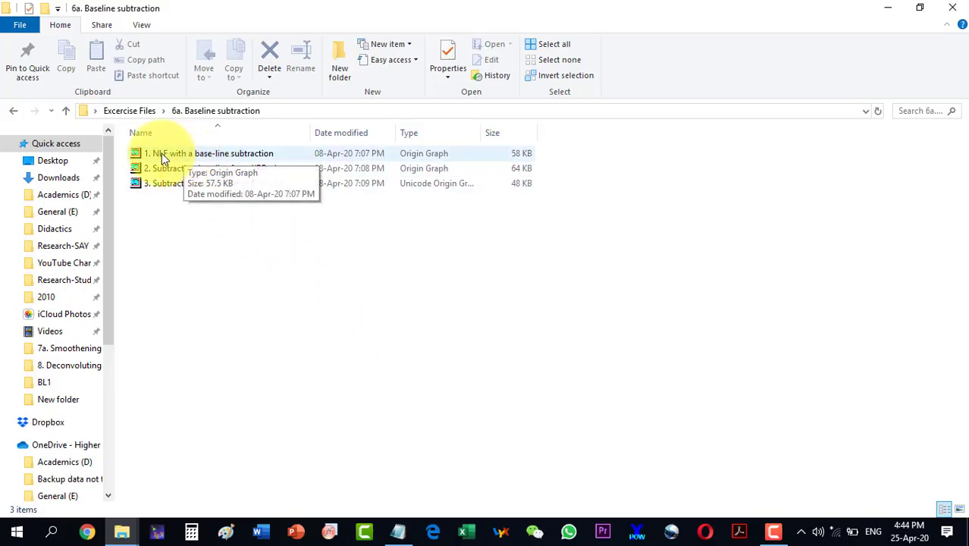
Open the project '1. NLF with a base-line subtraction' from the Baseline subtraction folder.
double_click(189, 156)
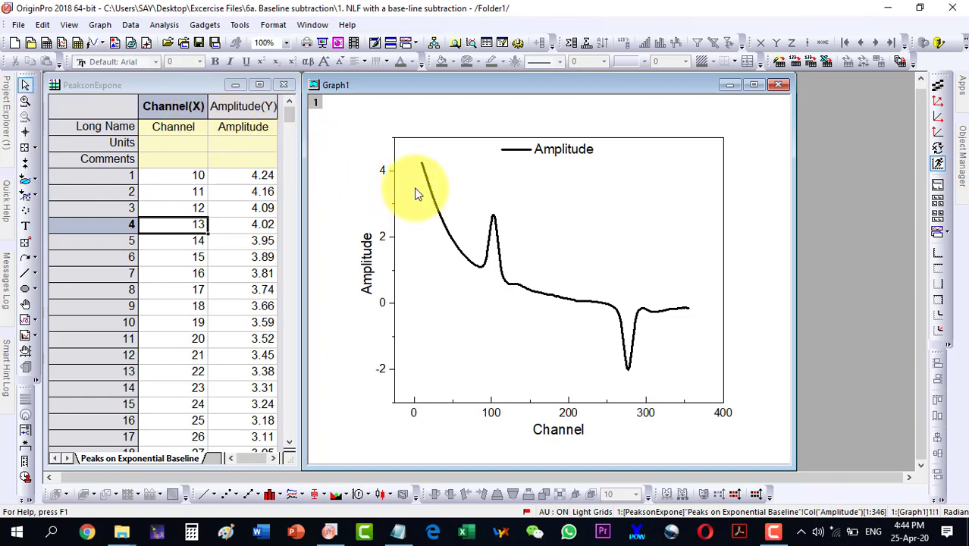
mouse_move(421, 167)
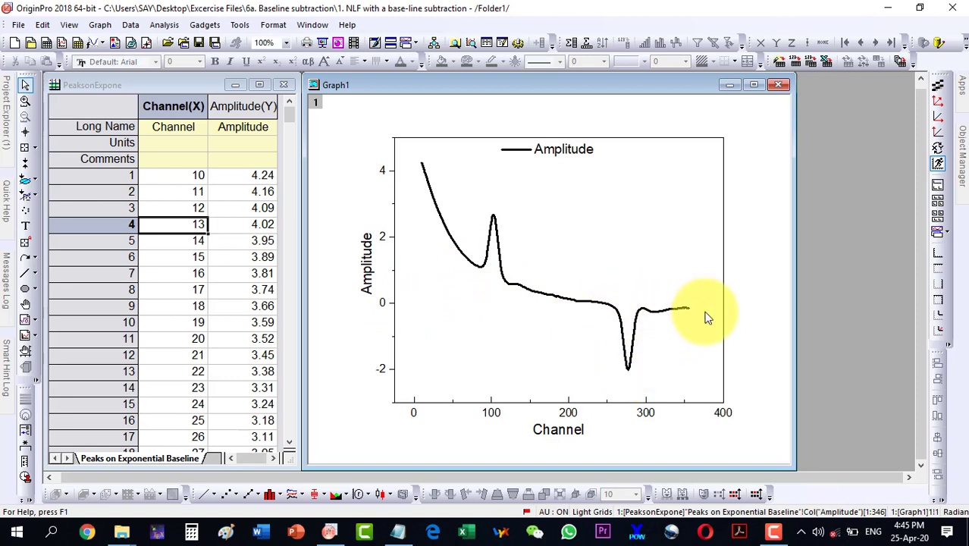
Draw a straight horizontal line at Amplitude 0 across Graph1, spanning about channel −10 to 390.
click(26, 274)
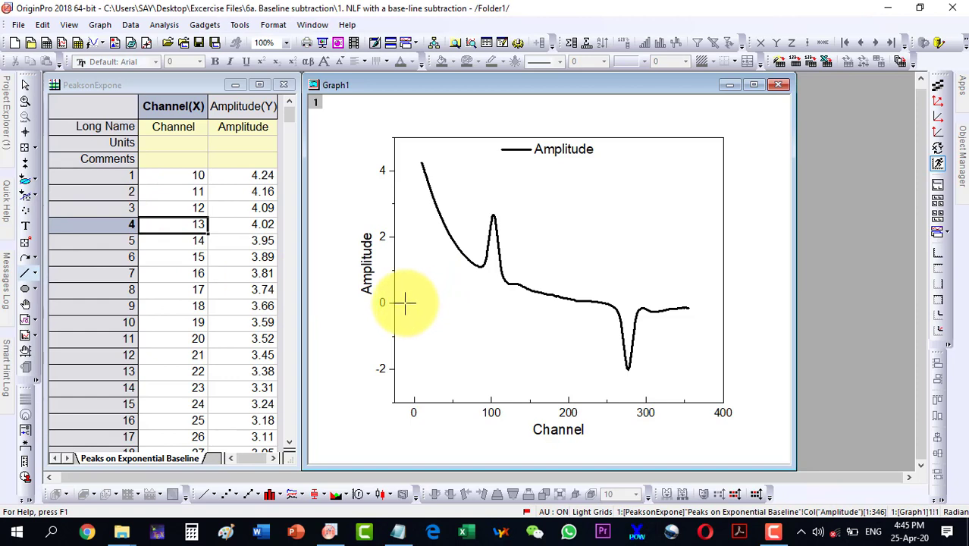
drag(404, 302, 717, 304)
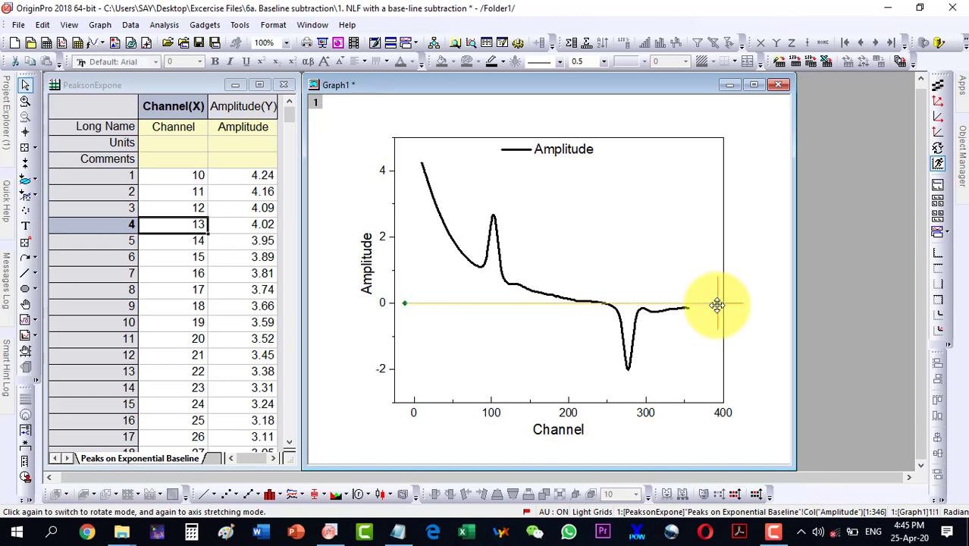
Restyle the drawn zero line red with width 3.
double_click(497, 302)
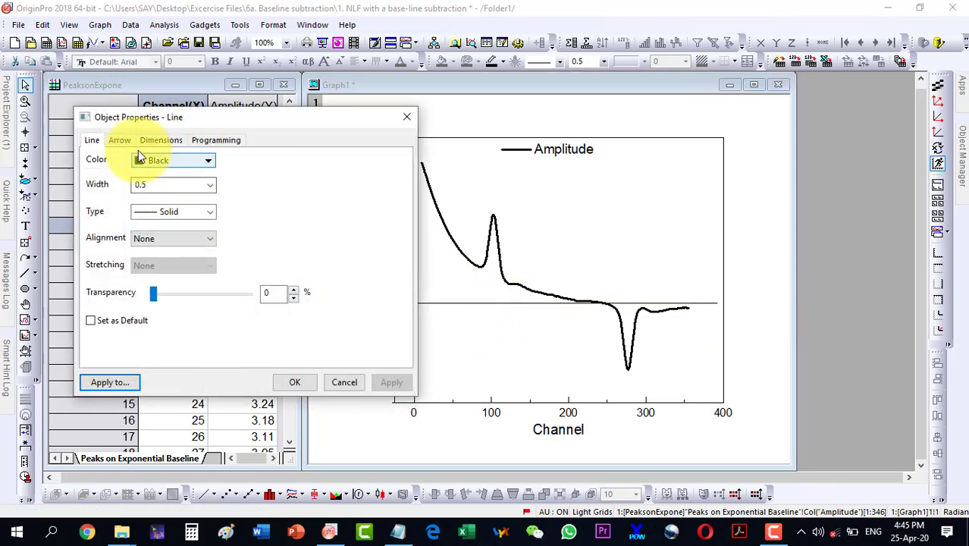
click(150, 160)
click(153, 196)
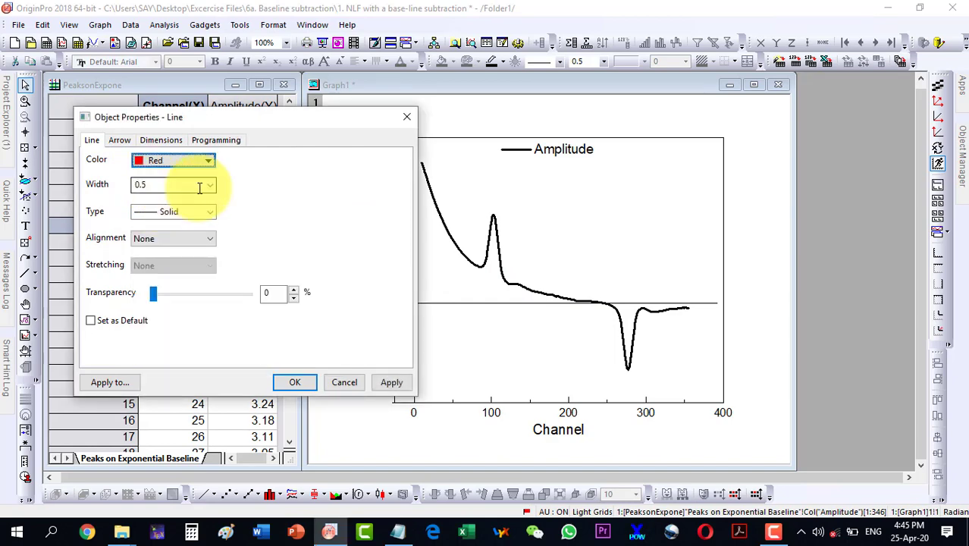
click(210, 185)
click(156, 253)
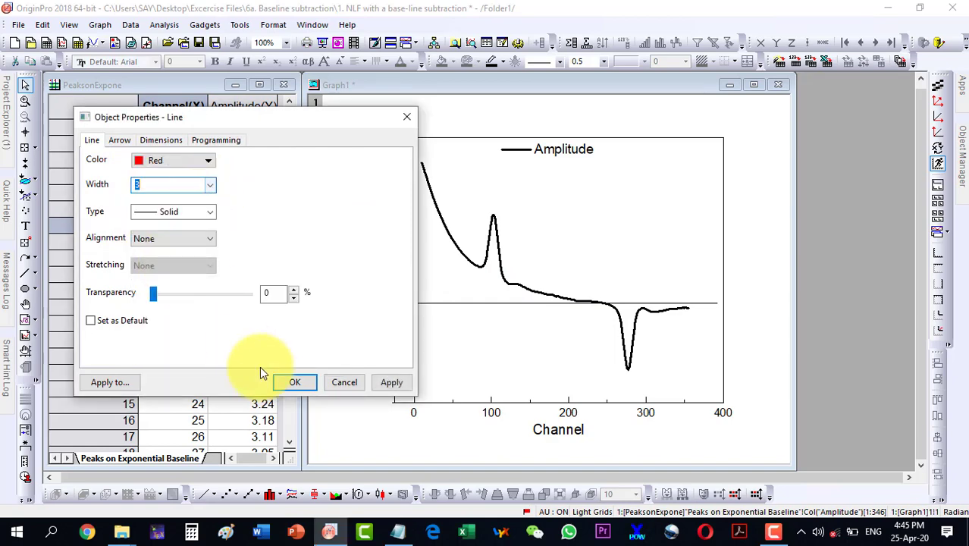
click(294, 382)
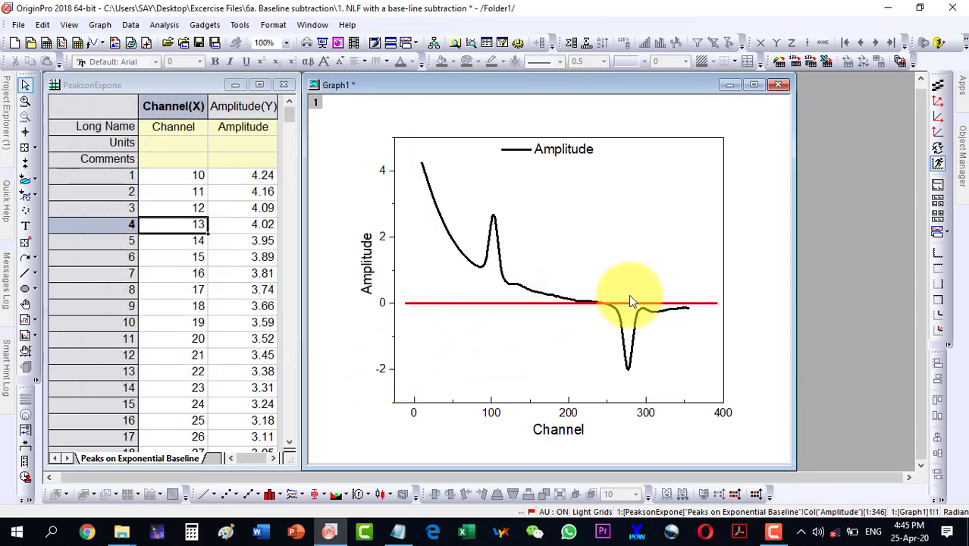
Delete the red zero line from Graph1.
click(508, 303)
click(508, 309)
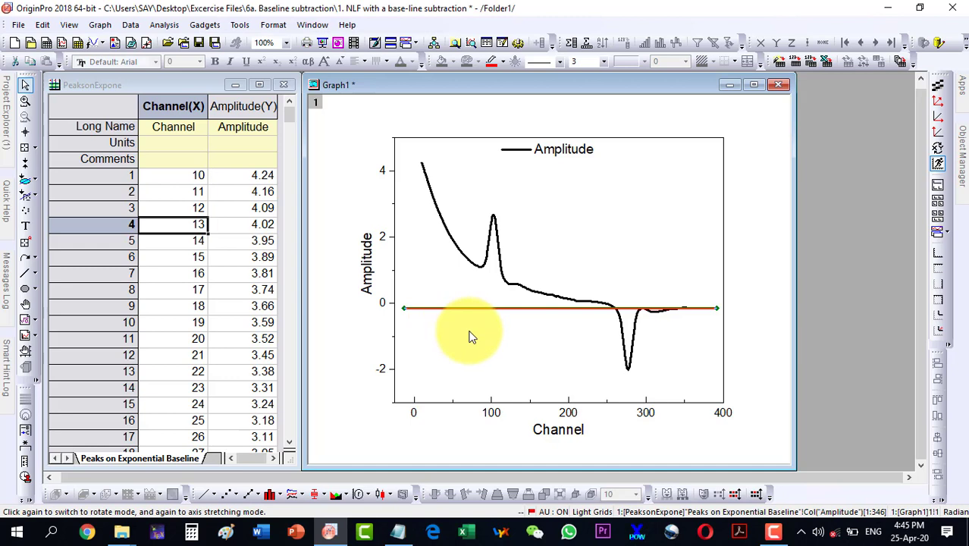
key(Delete)
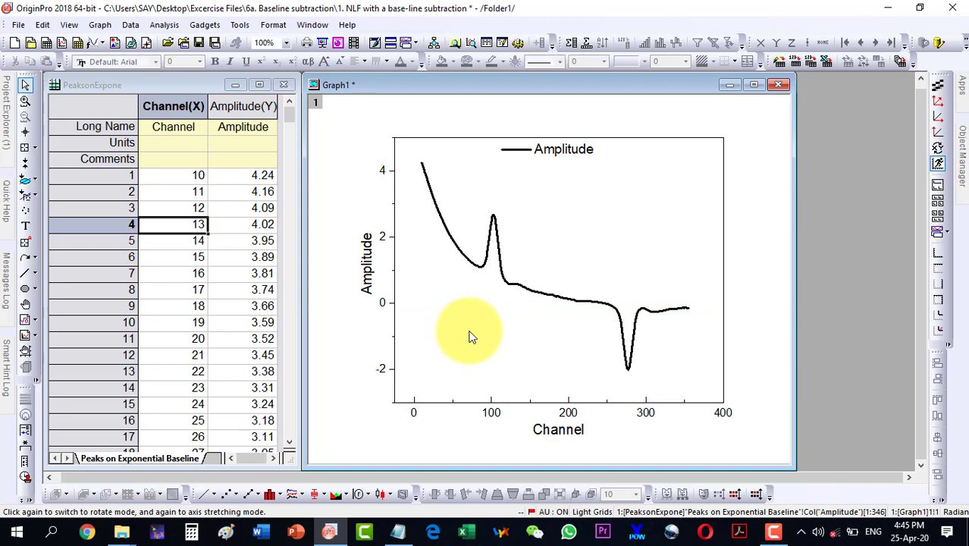
Open the Peak Analyzer dialog for the Amplitude plot from Analysis > Peaks and Baseline.
click(514, 288)
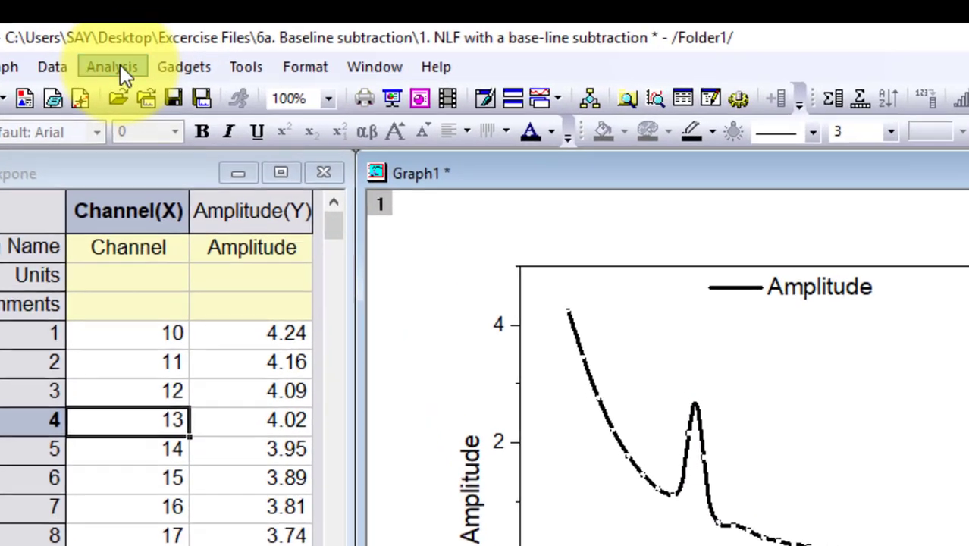
click(125, 56)
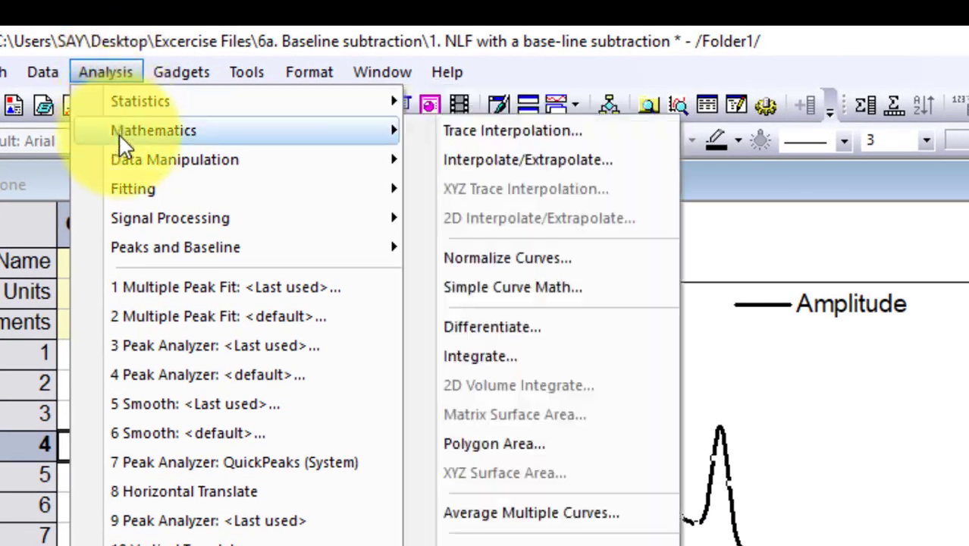
mouse_move(121, 253)
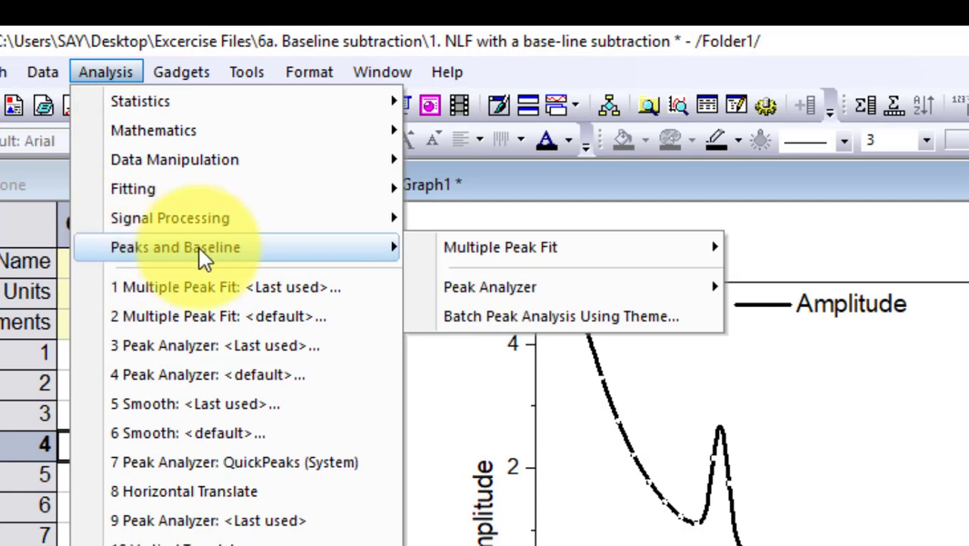
mouse_move(473, 285)
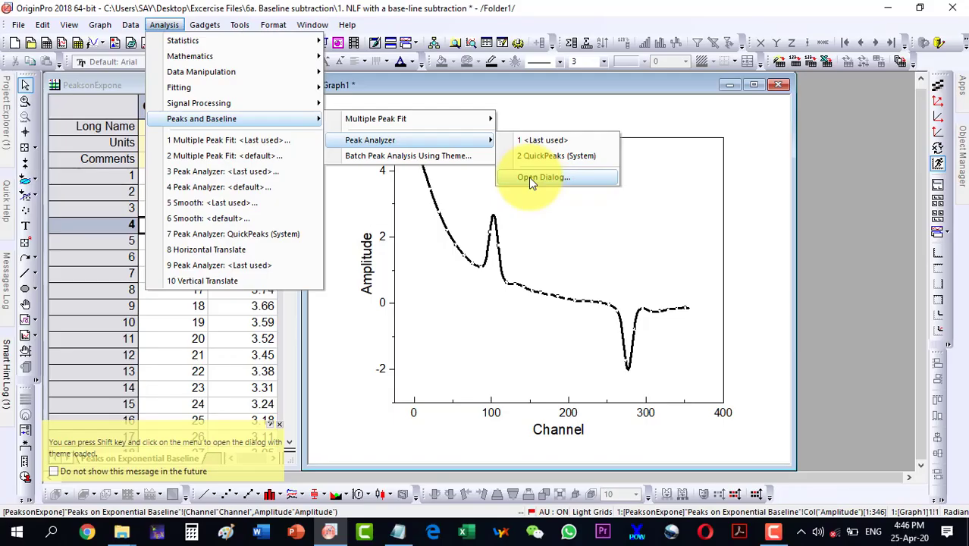
click(528, 176)
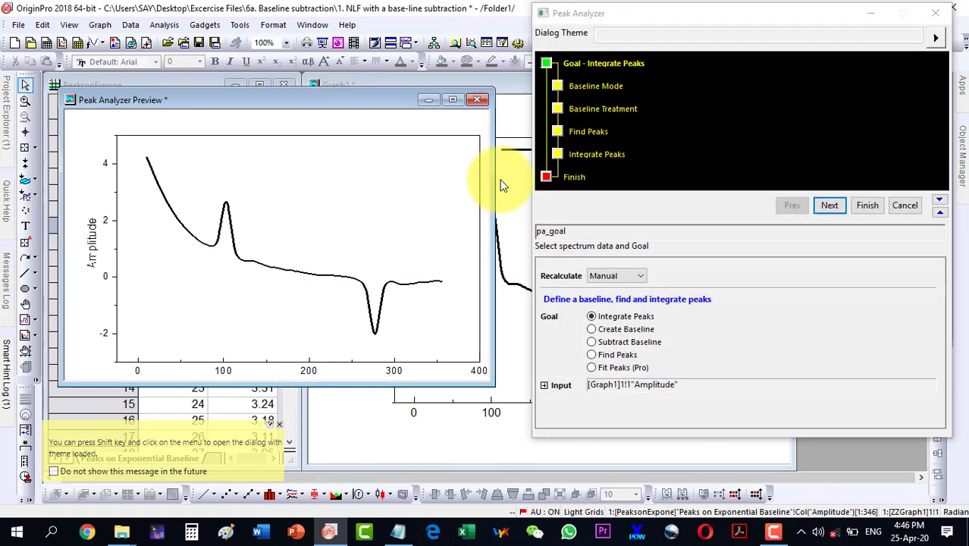
Set the Peak Analyzer goal to Create Baseline and advance to the Baseline Mode page.
drag(314, 99, 313, 85)
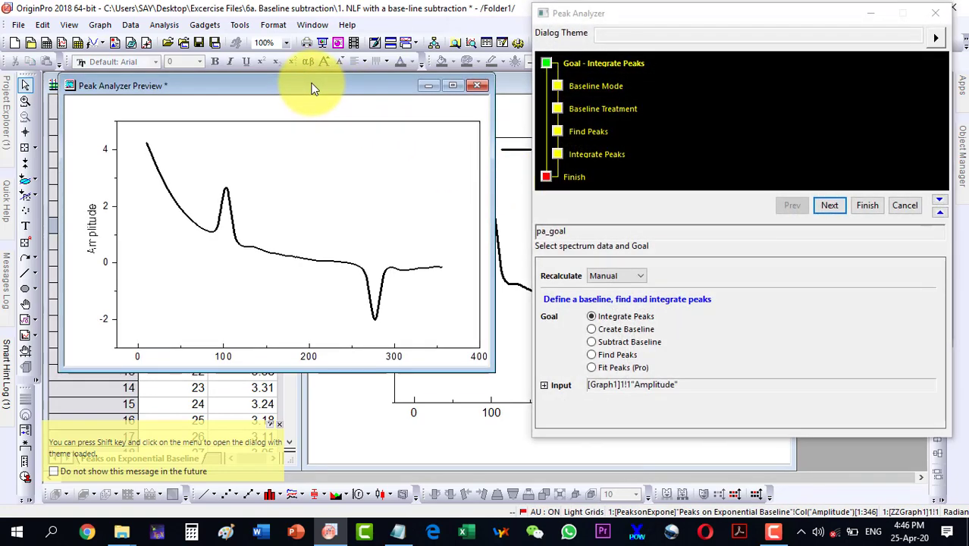
click(592, 329)
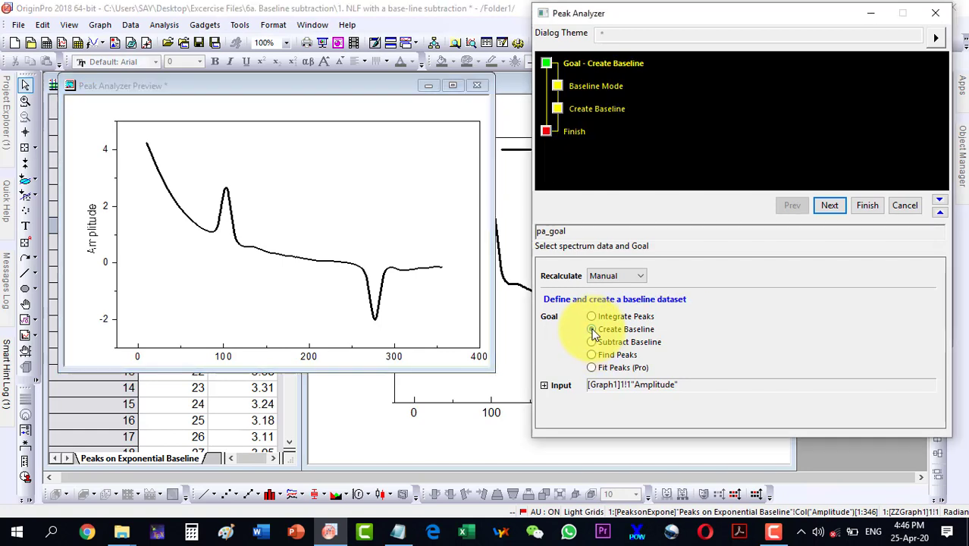
click(831, 205)
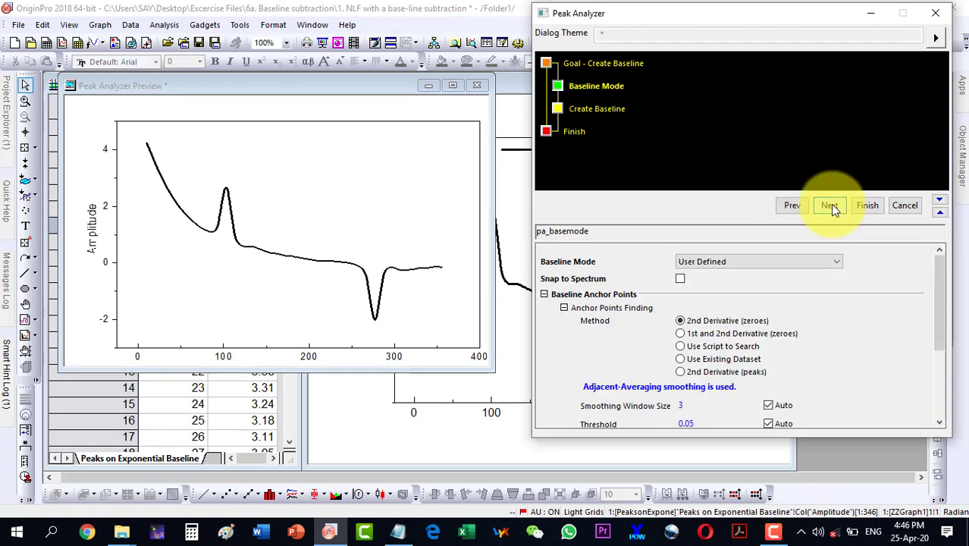
click(686, 264)
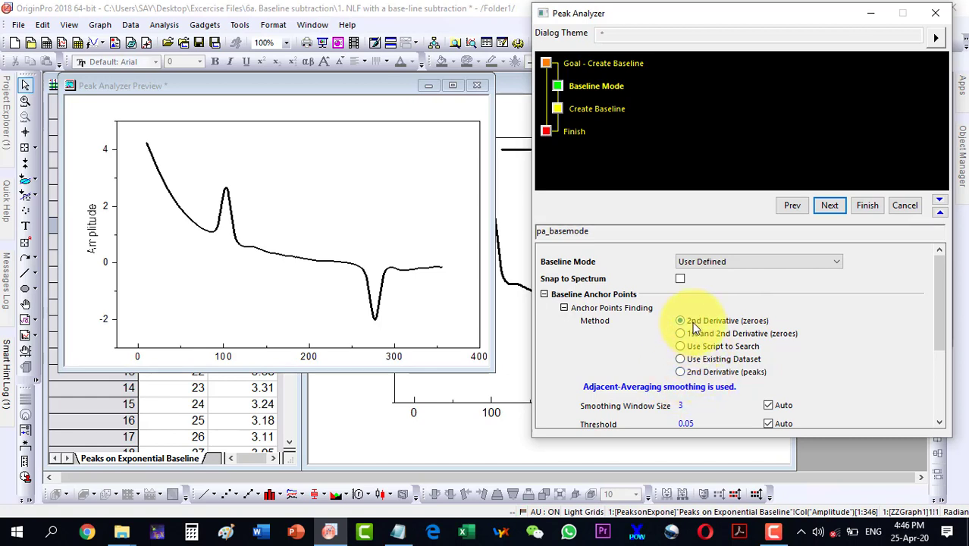
scroll(692, 321, down, 2)
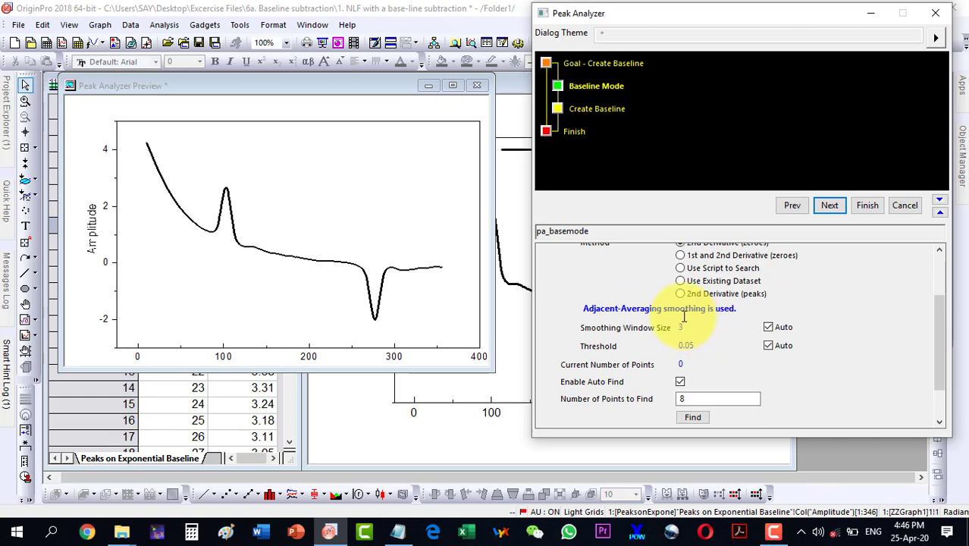
scroll(683, 322, down, 1)
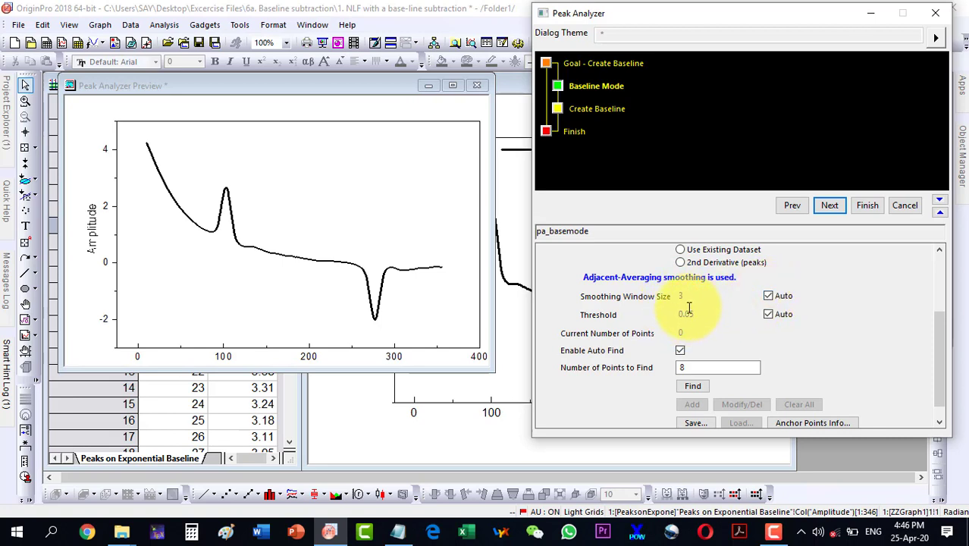
scroll(696, 353, down, 1)
Find 8 baseline anchor points and advance to the Create Baseline page.
click(692, 372)
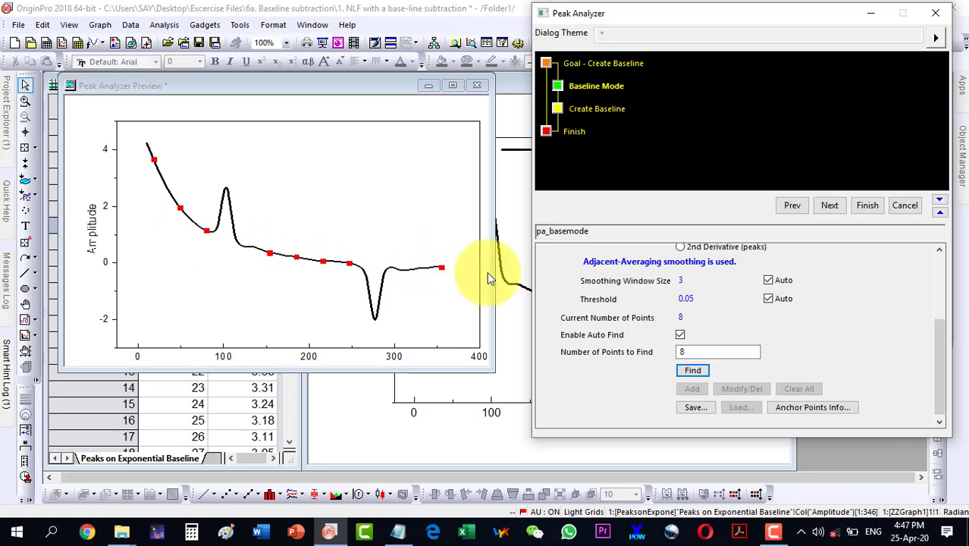
click(691, 372)
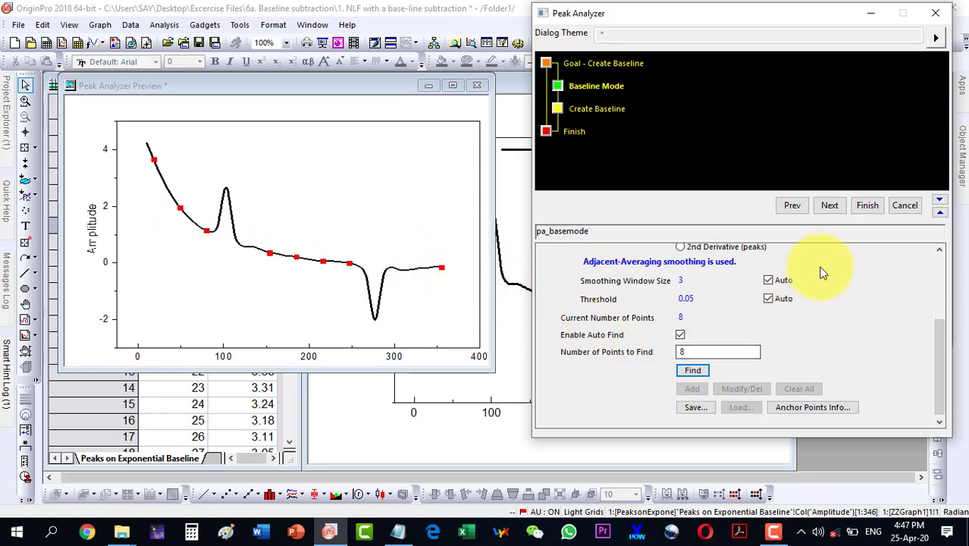
click(829, 205)
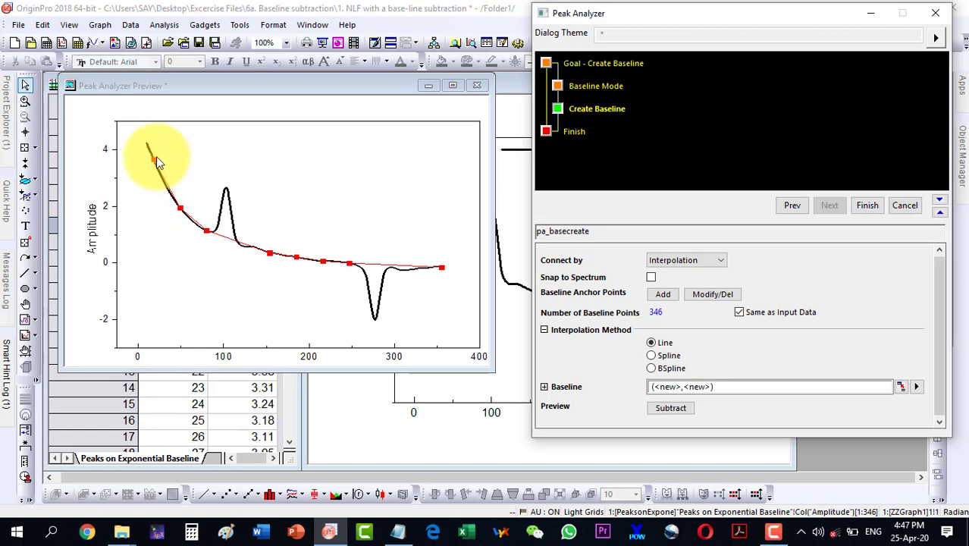
Nudge the second baseline anchor, near channel 45, onto the Amplitude curve and finish anchor editing.
click(713, 296)
mouse_move(148, 118)
mouse_down()
mouse_move(186, 99)
mouse_move(153, 104)
mouse_up()
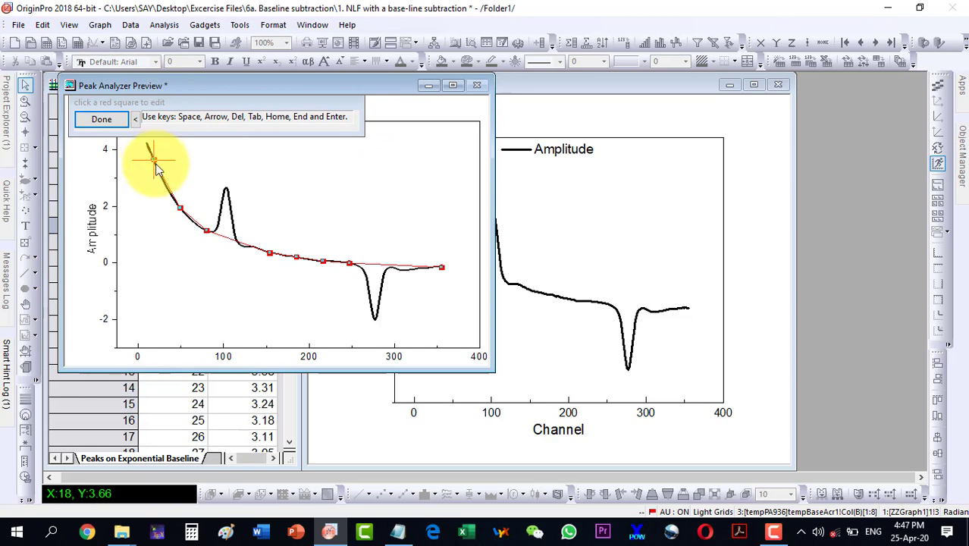
click(181, 206)
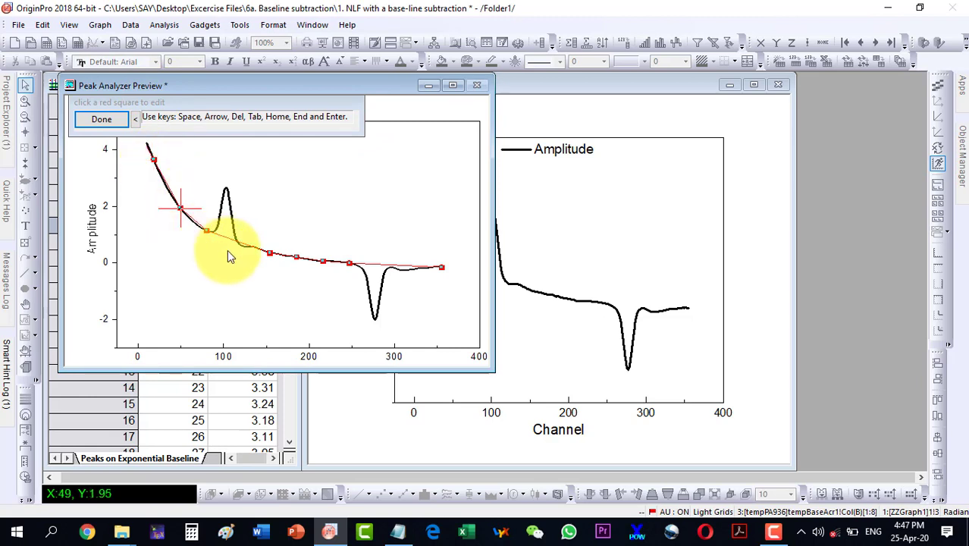
key(Return)
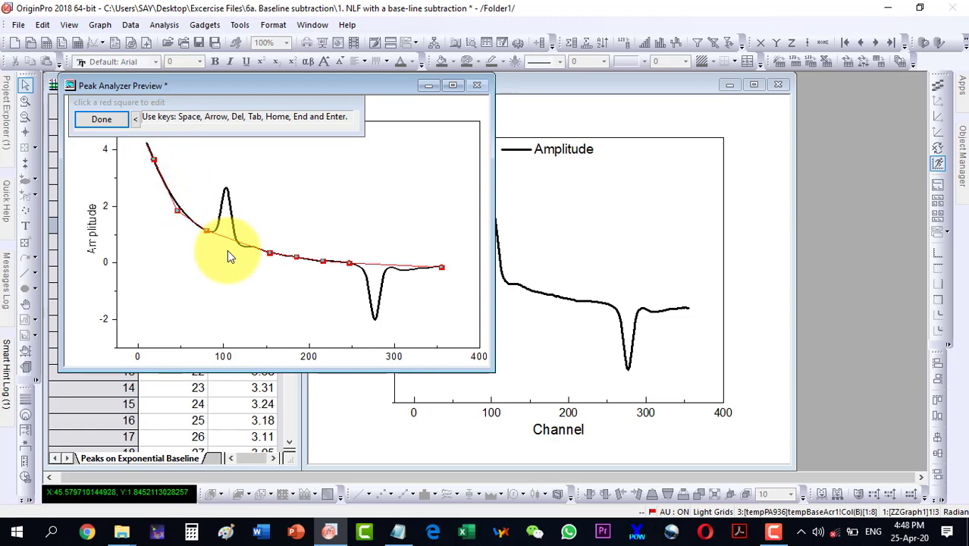
key(Left)
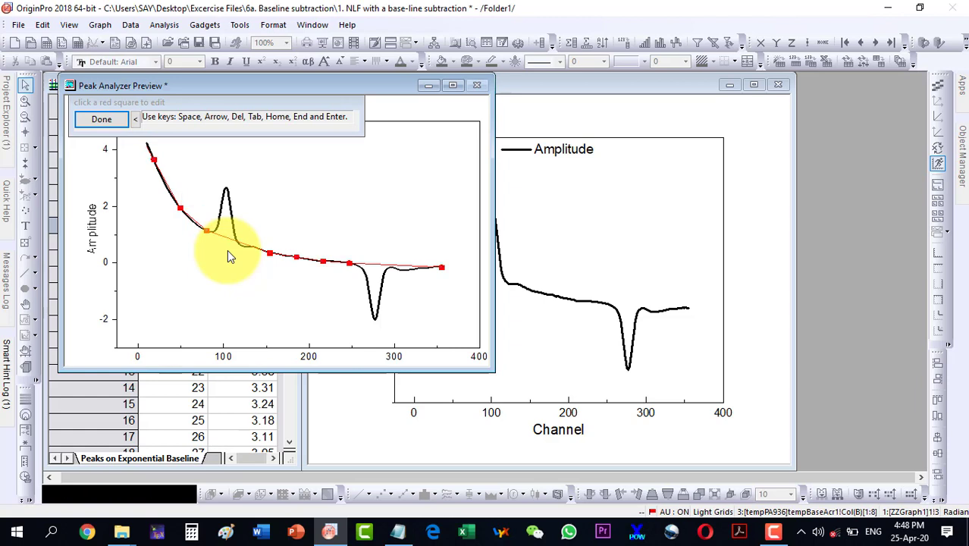
key(Left)
key(Right)
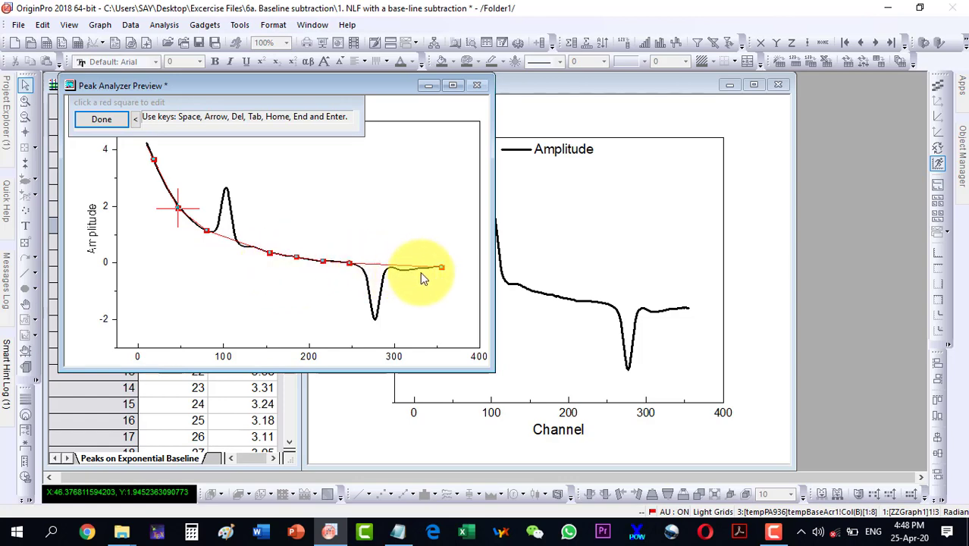
click(104, 120)
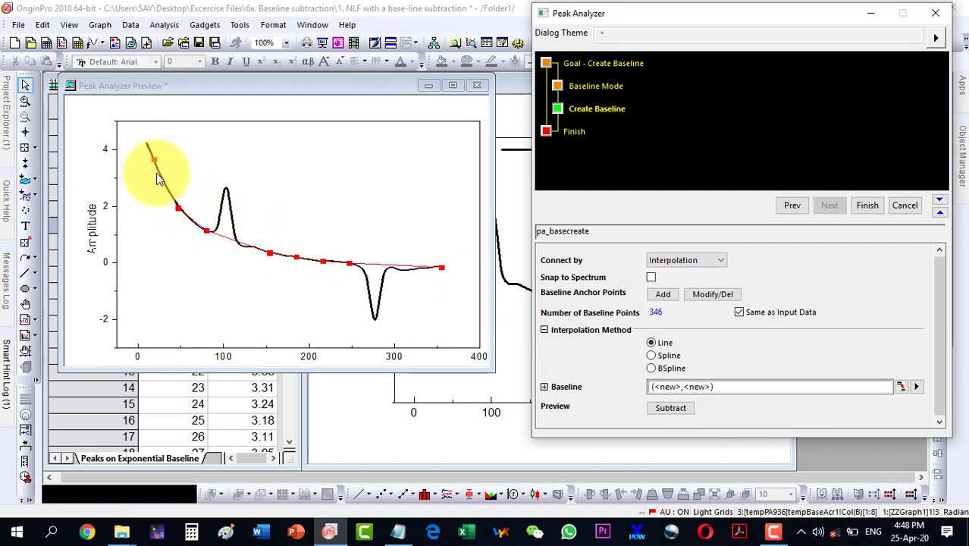
Preview the subtraction, revert to No Subtract, and finish to add the red Baseline of Amplitude curve.
click(671, 408)
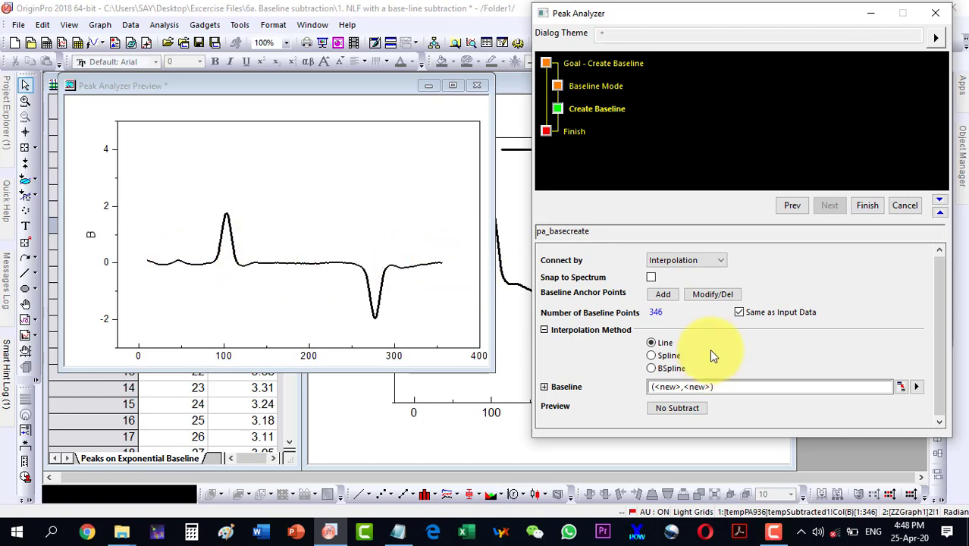
click(674, 408)
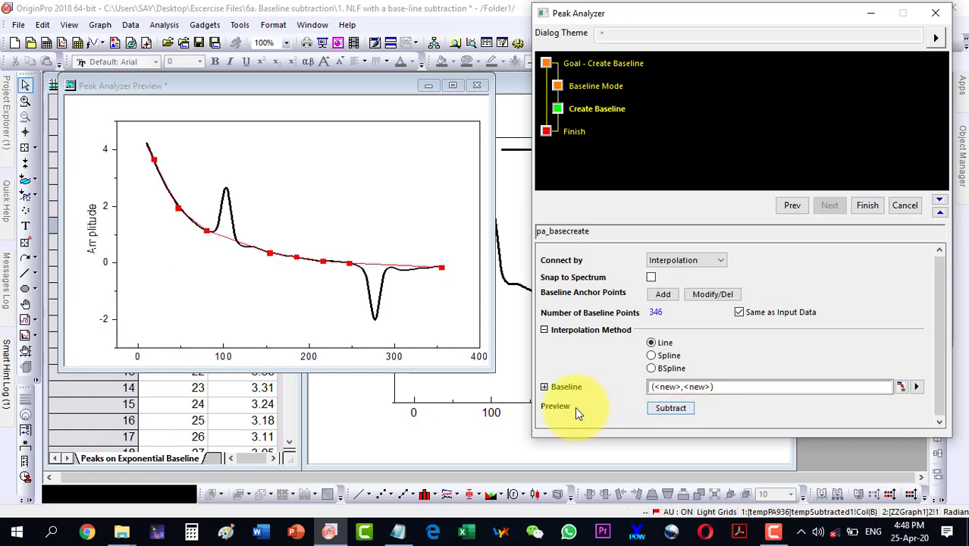
click(866, 206)
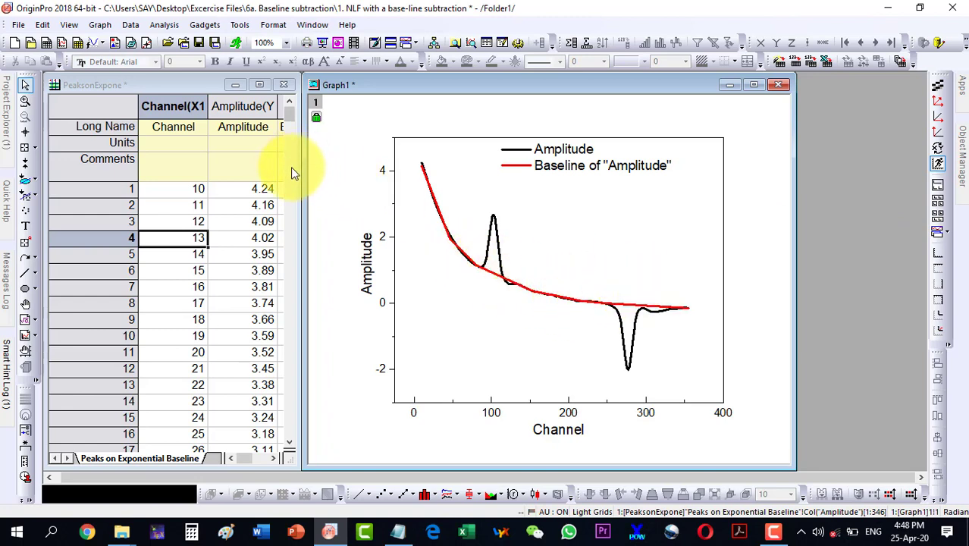
Plot the baseline columns A(X2) and B(Y2) as a line graph in a new Graph2.
drag(381, 89, 509, 89)
drag(303, 190, 495, 195)
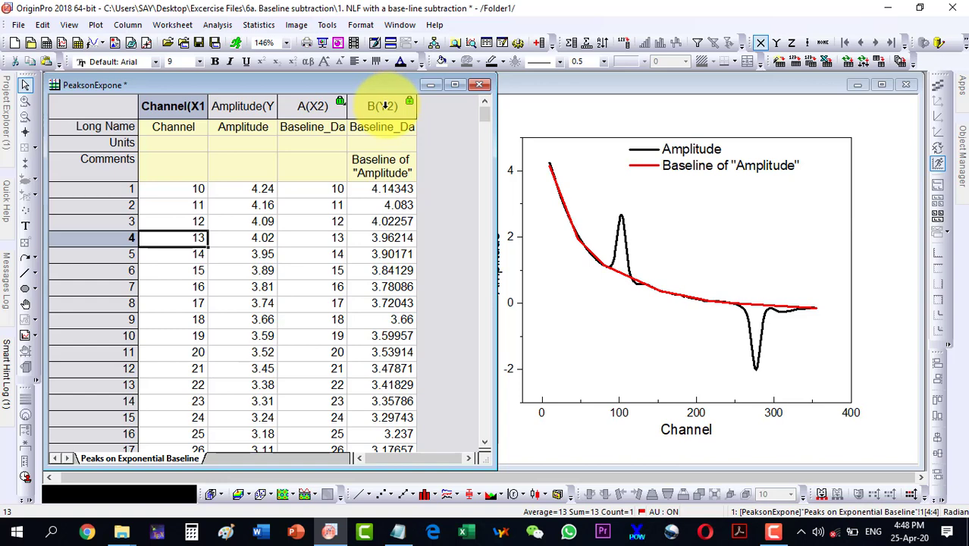
drag(307, 106, 383, 106)
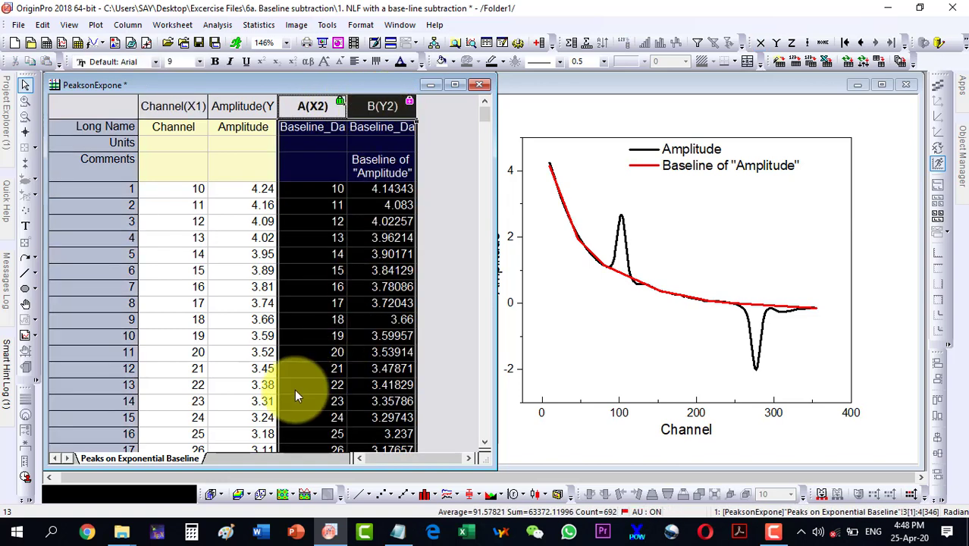
click(358, 494)
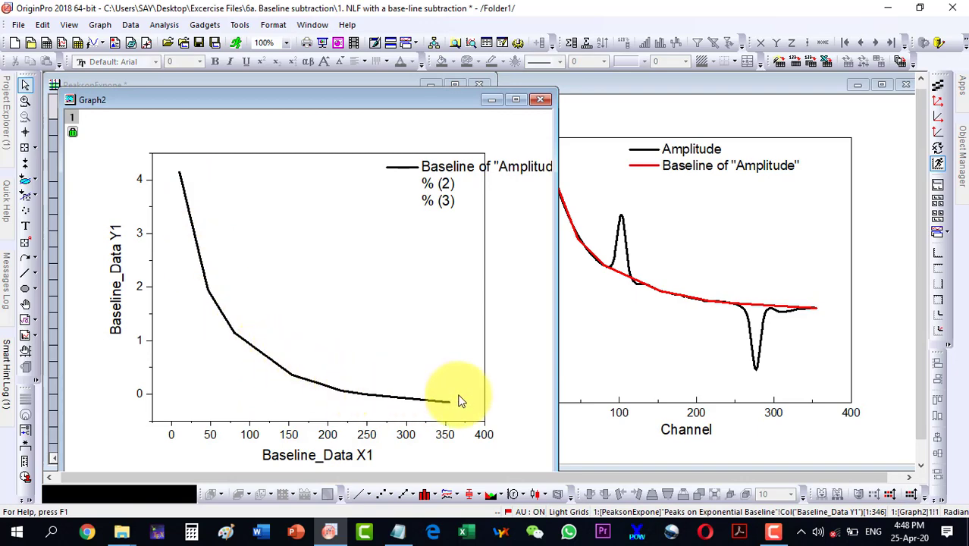
Close and delete Graph2, then widen the PeaksonExpone worksheet over the graph window.
click(541, 99)
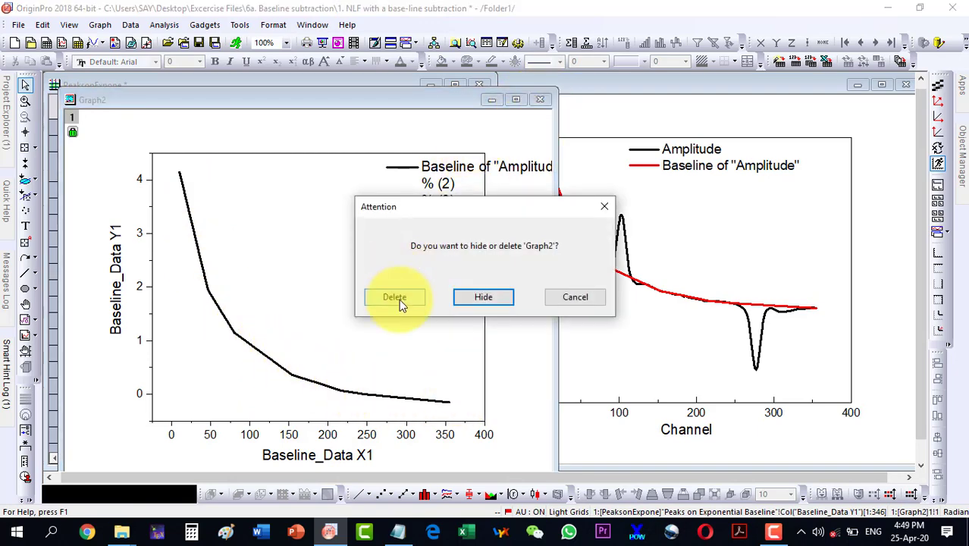
click(398, 298)
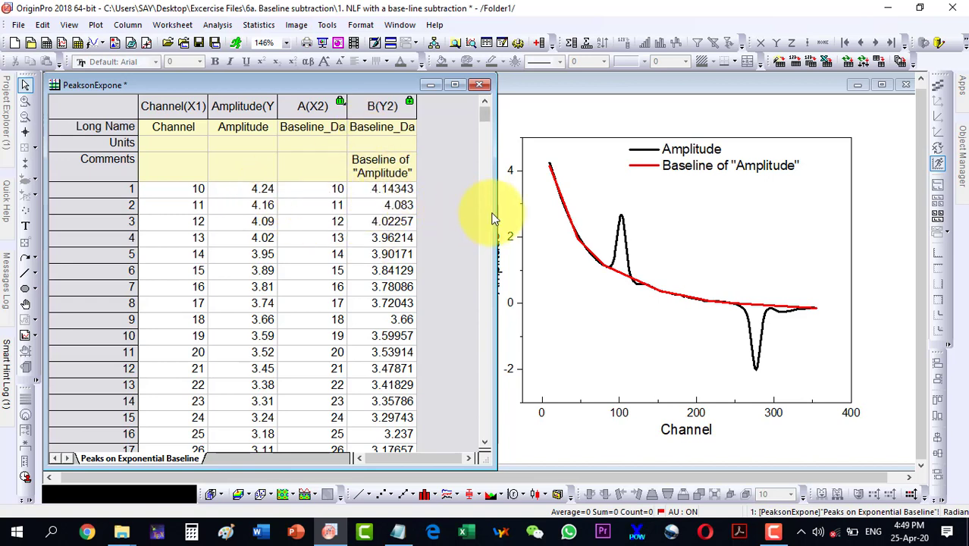
drag(496, 216, 596, 208)
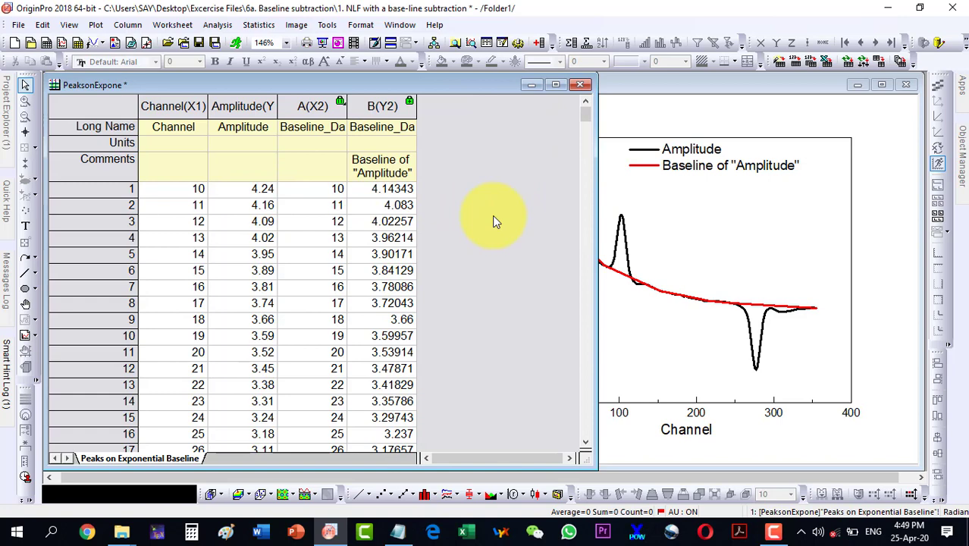
Add a new column C and set its values to Col("Amplitude")-Col("Baseline_Data Y1").
click(540, 43)
click(451, 106)
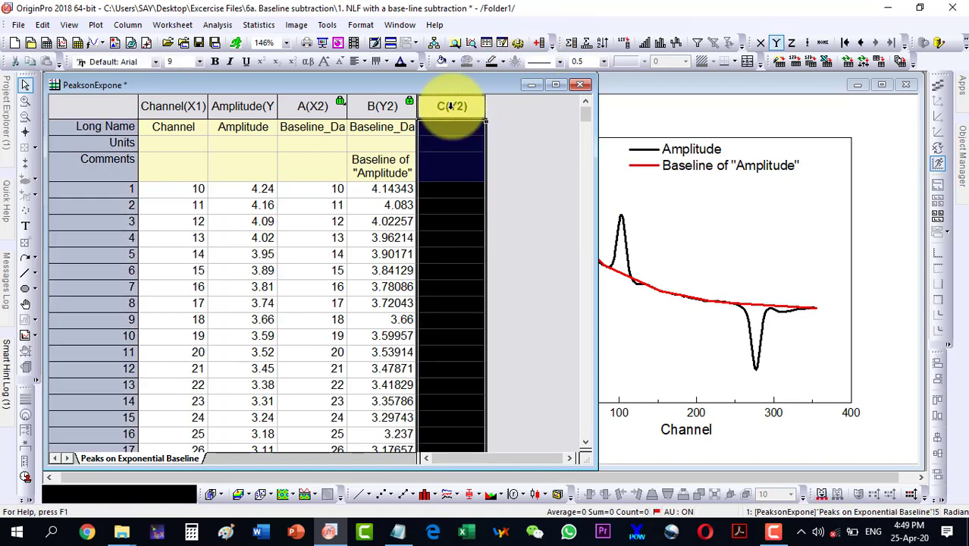
right_click(451, 107)
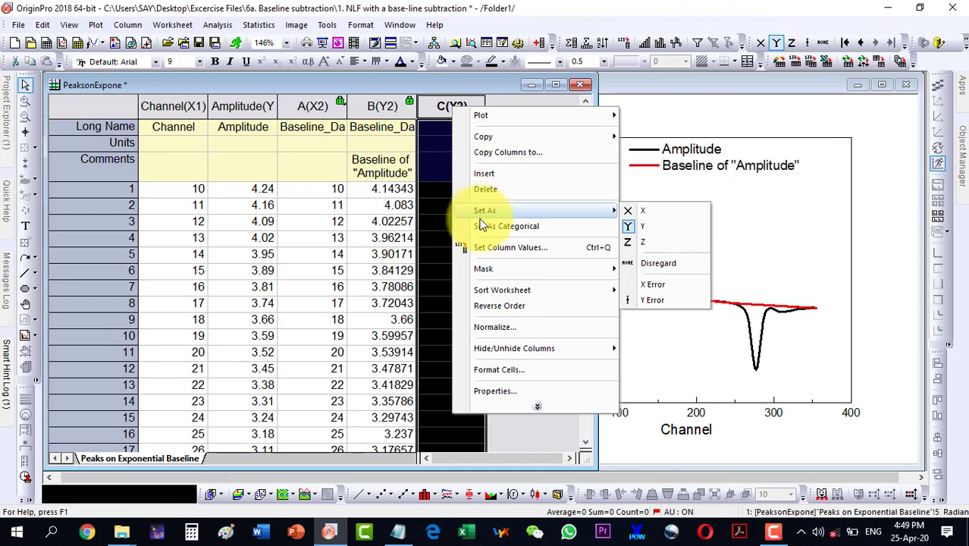
click(485, 247)
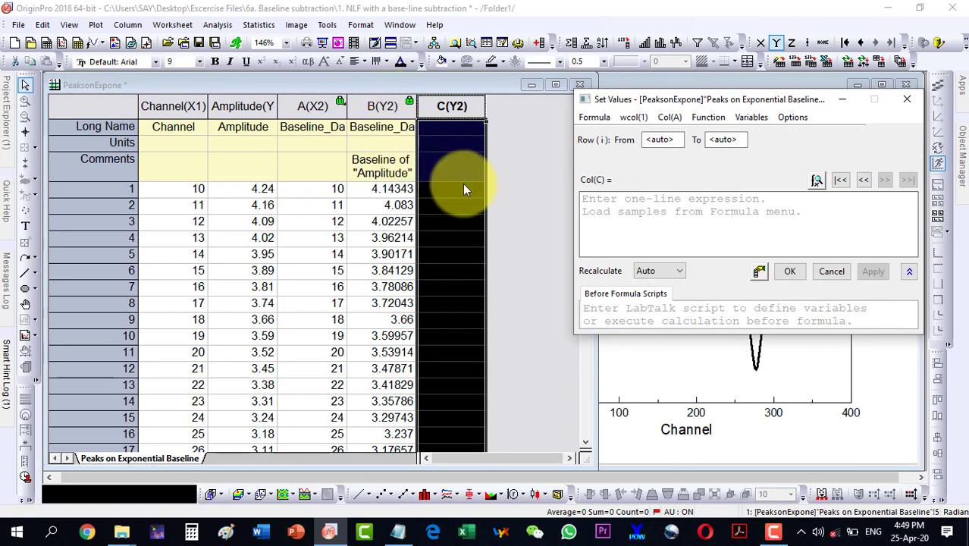
click(670, 118)
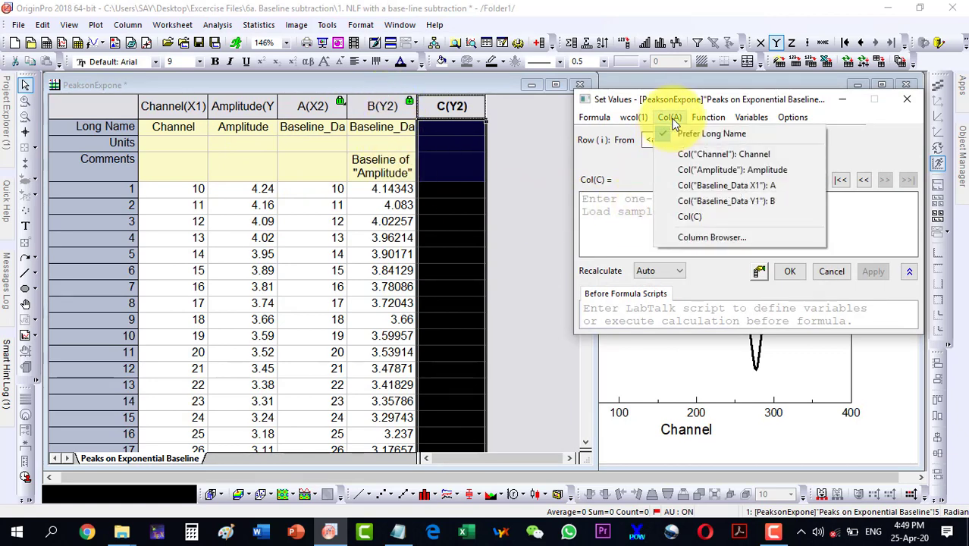
click(685, 170)
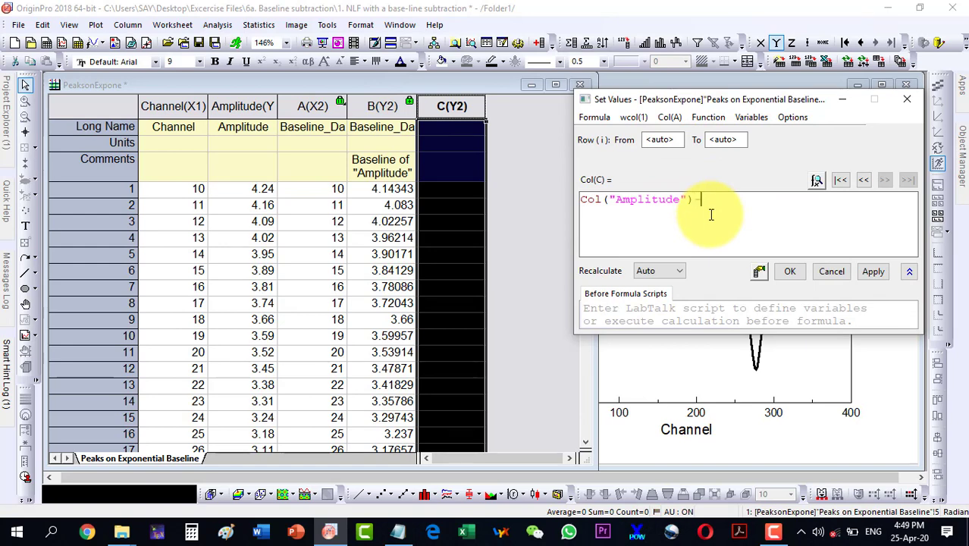
click(670, 118)
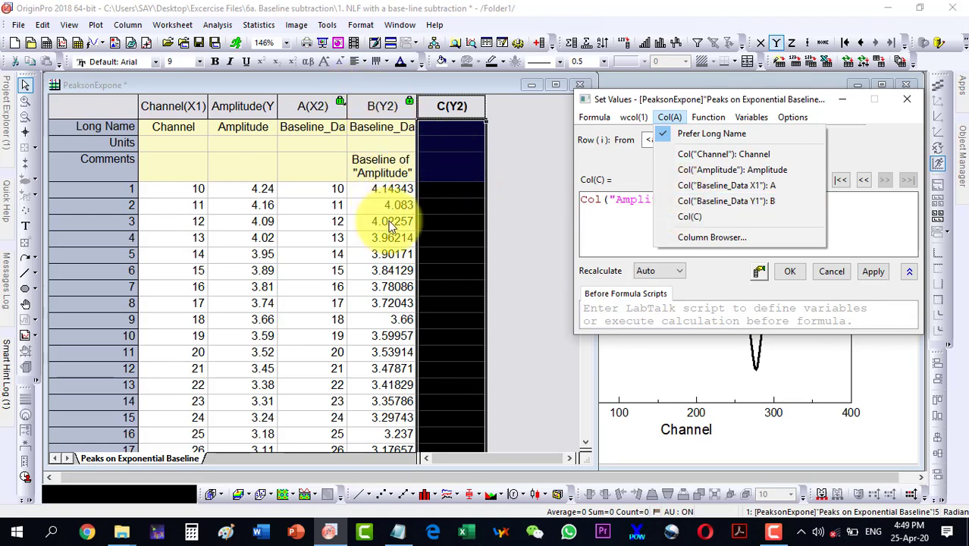
click(767, 202)
click(789, 272)
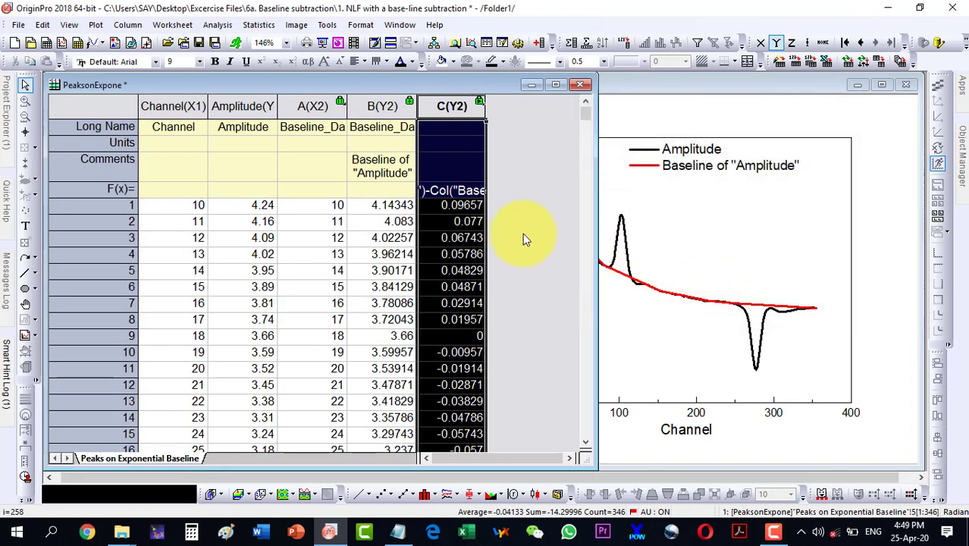
click(500, 205)
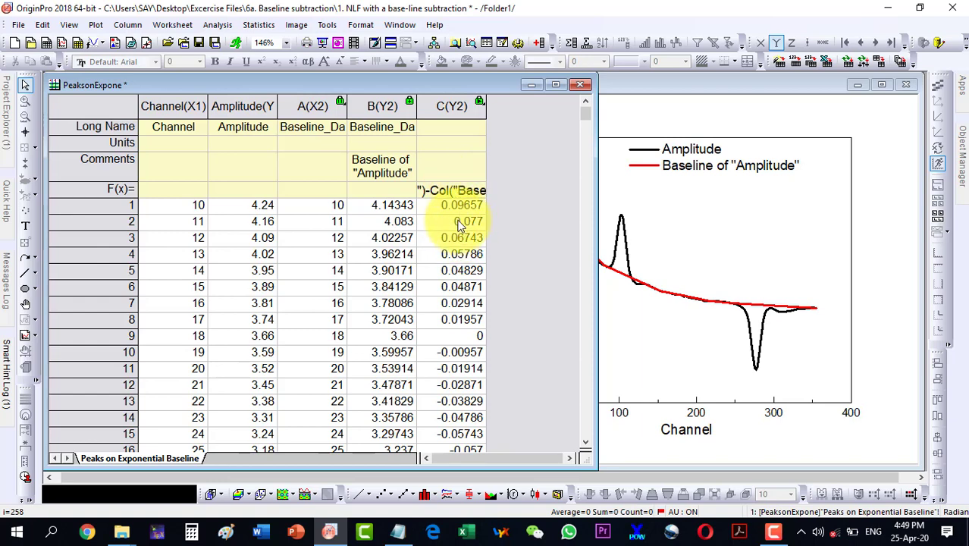
click(173, 106)
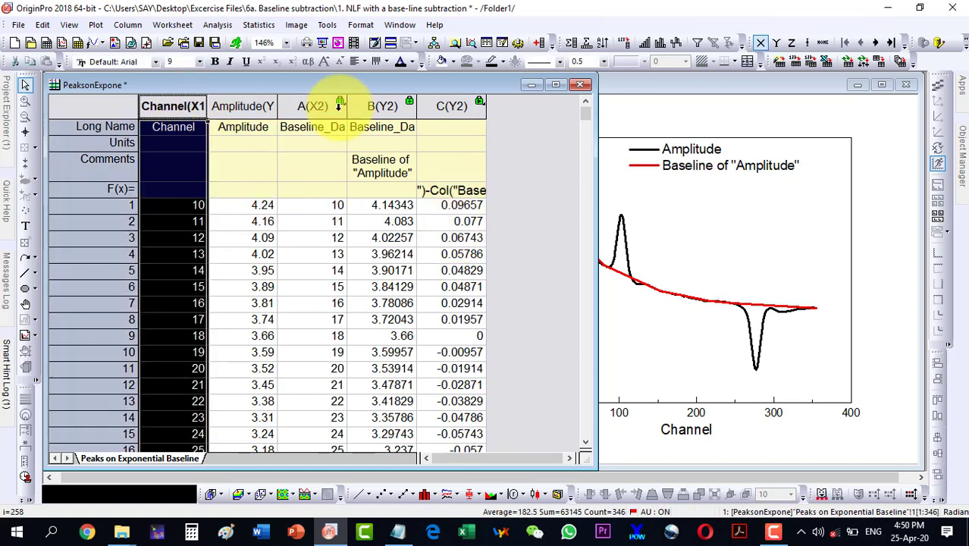
ctrl+click(453, 107)
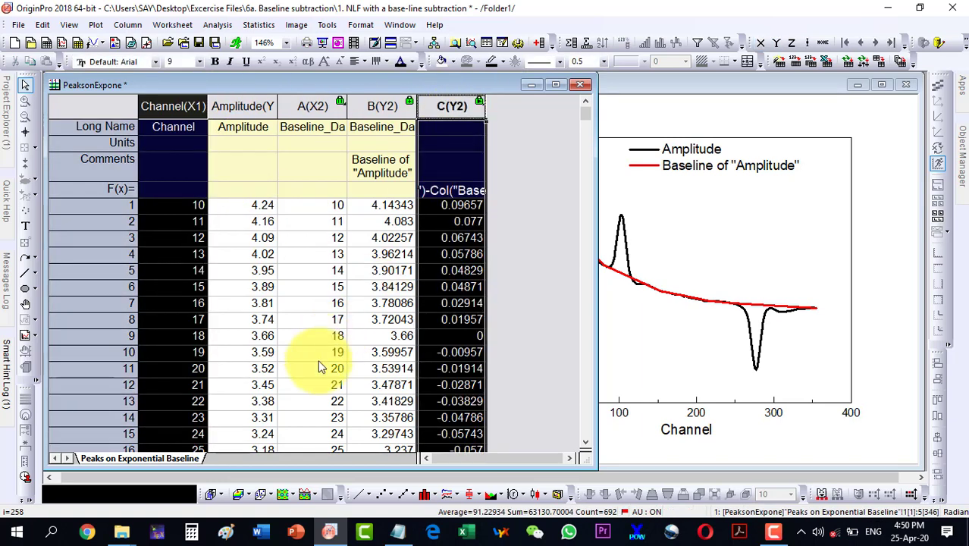
click(359, 502)
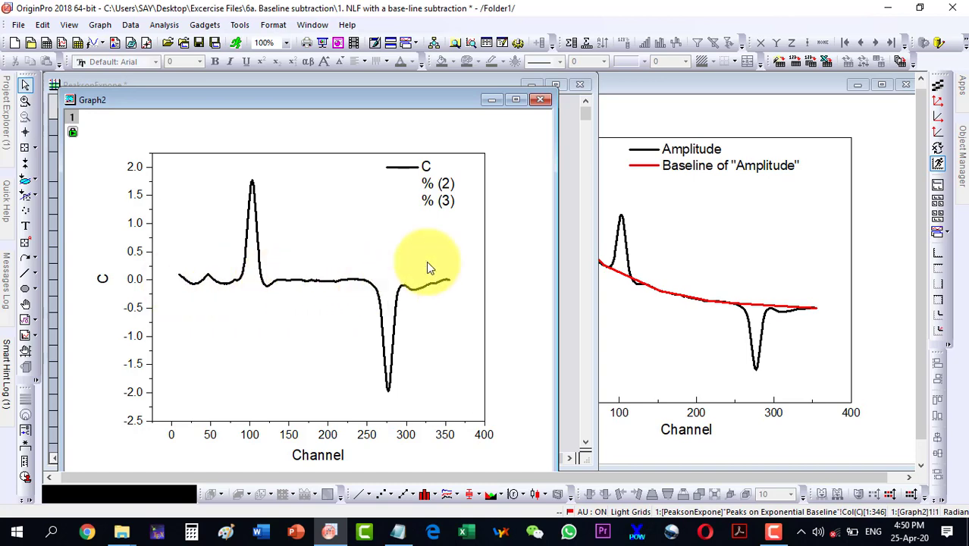
click(540, 99)
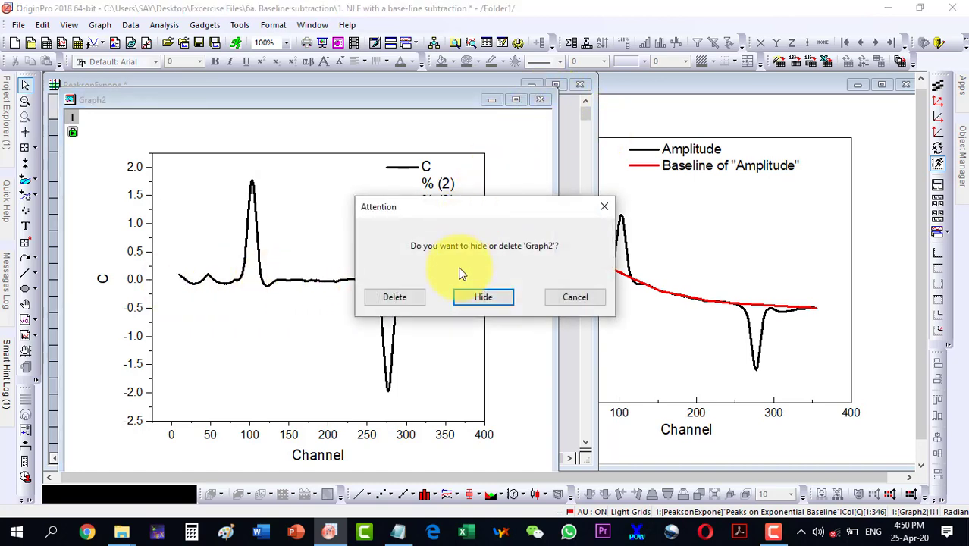
click(392, 297)
click(519, 232)
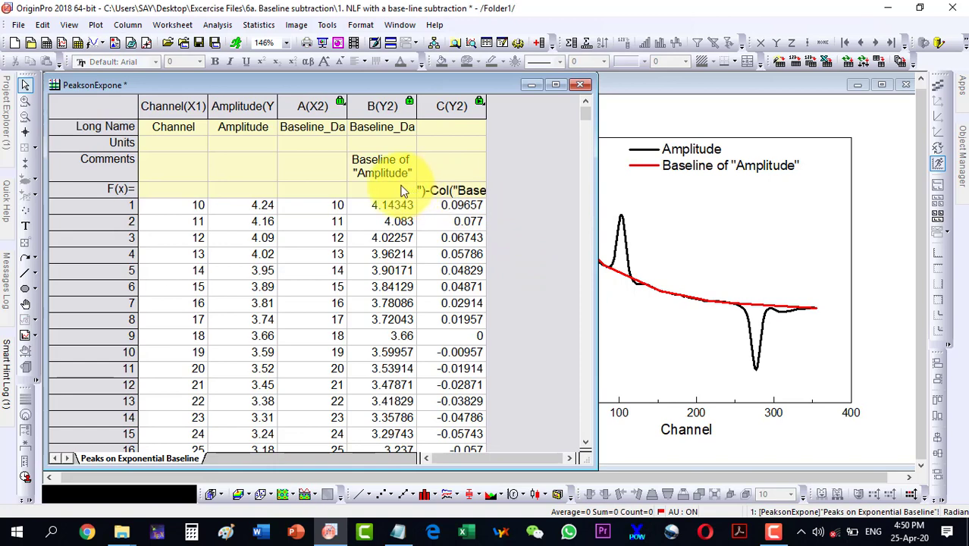
Enter "baseline corrected" as column C's comment, leaving its F(x)= formula cell empty.
click(238, 129)
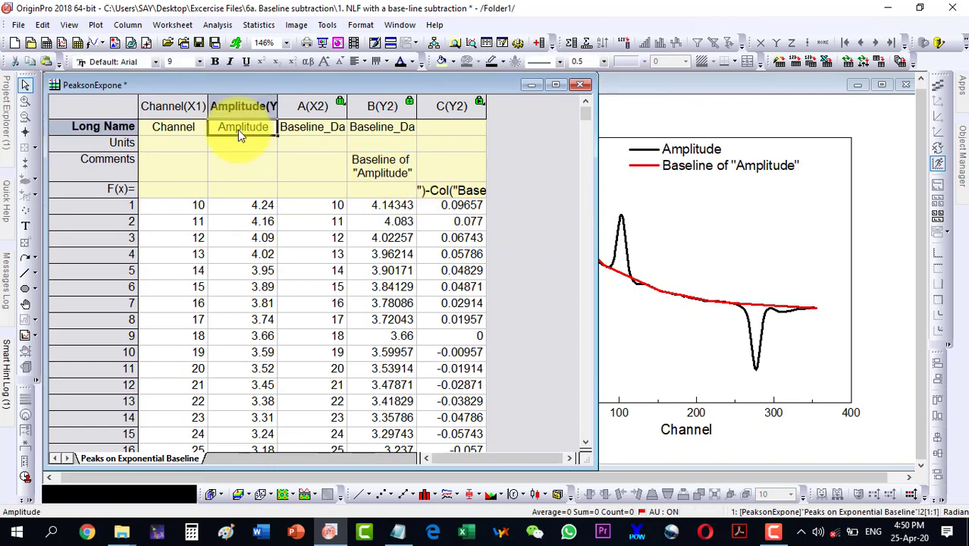
click(452, 168)
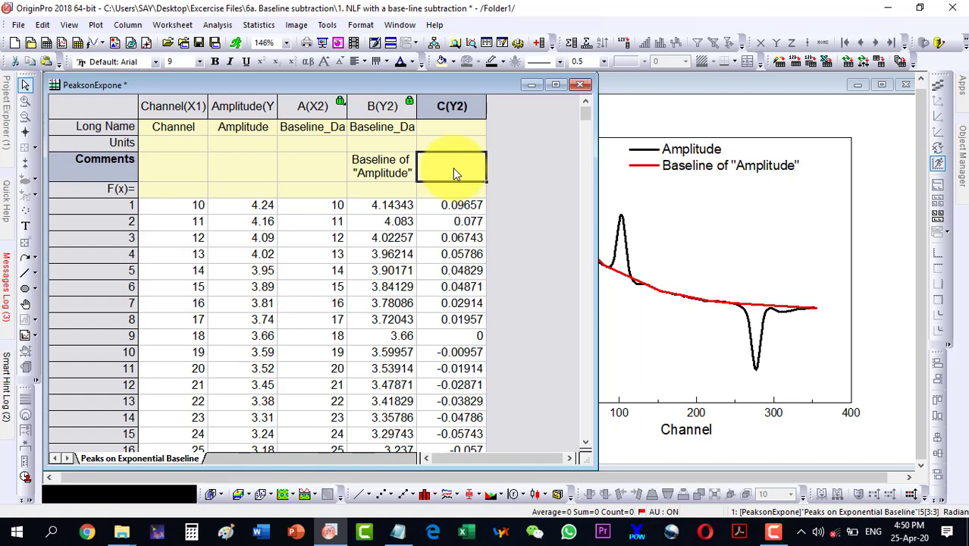
text(v)
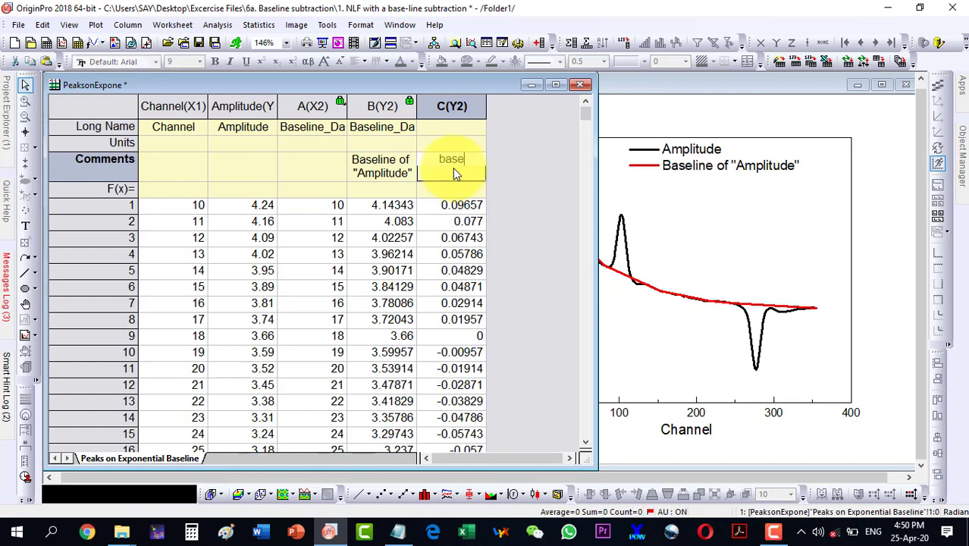
text(aseline correct)
click(527, 176)
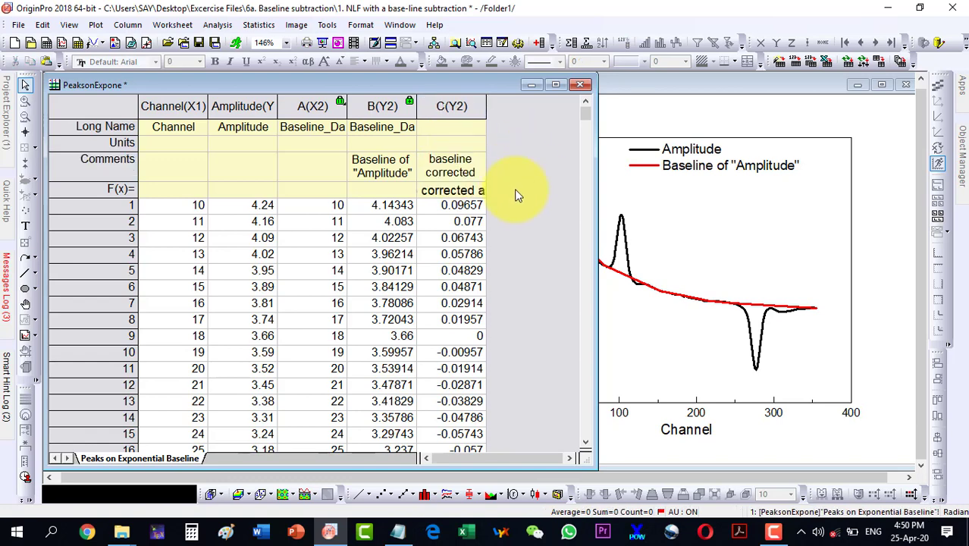
click(461, 188)
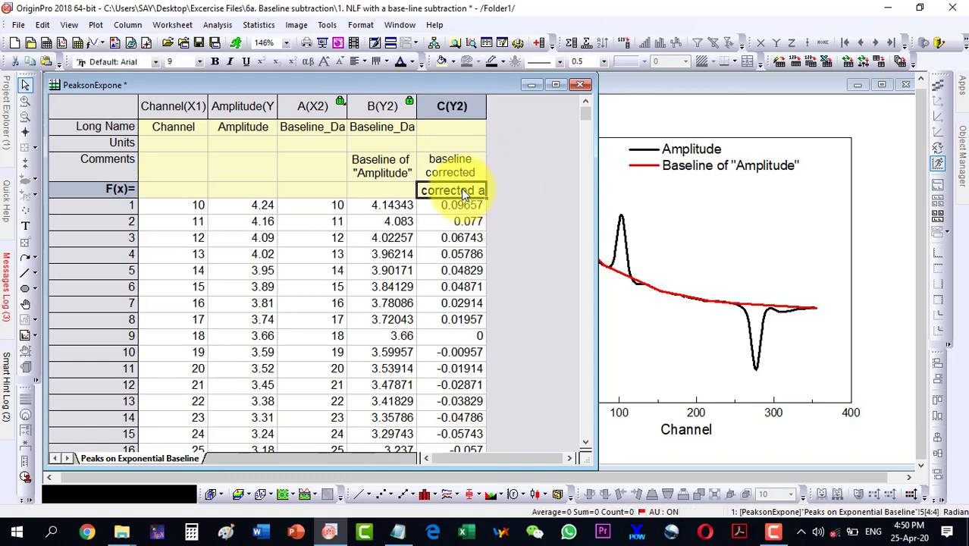
click(515, 192)
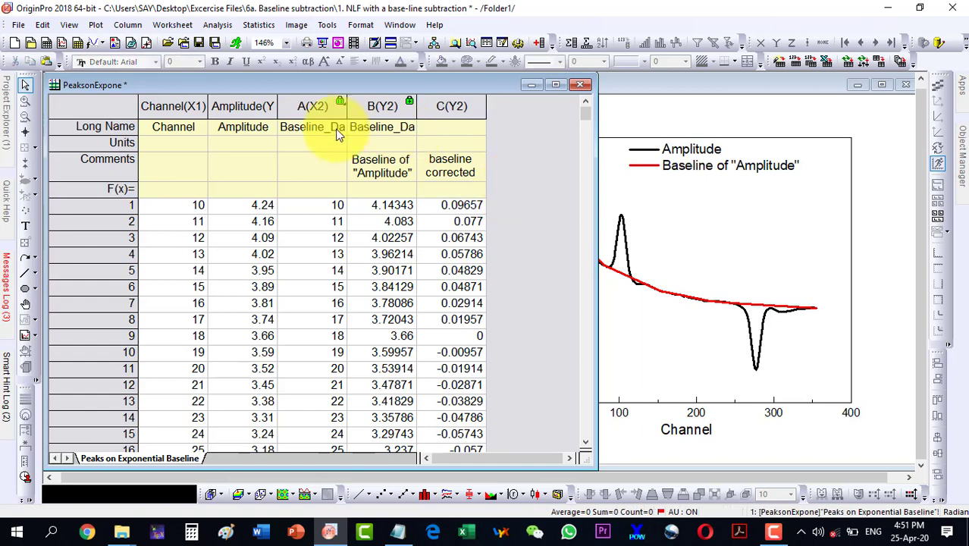
Line-plot the Amplitude and C columns against Channel in a new Graph2.
click(181, 106)
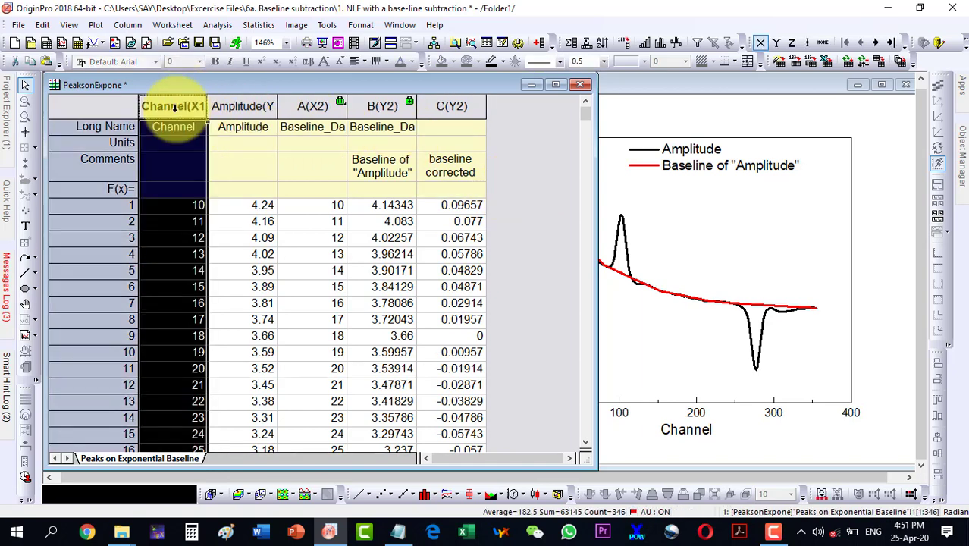
shift+click(228, 106)
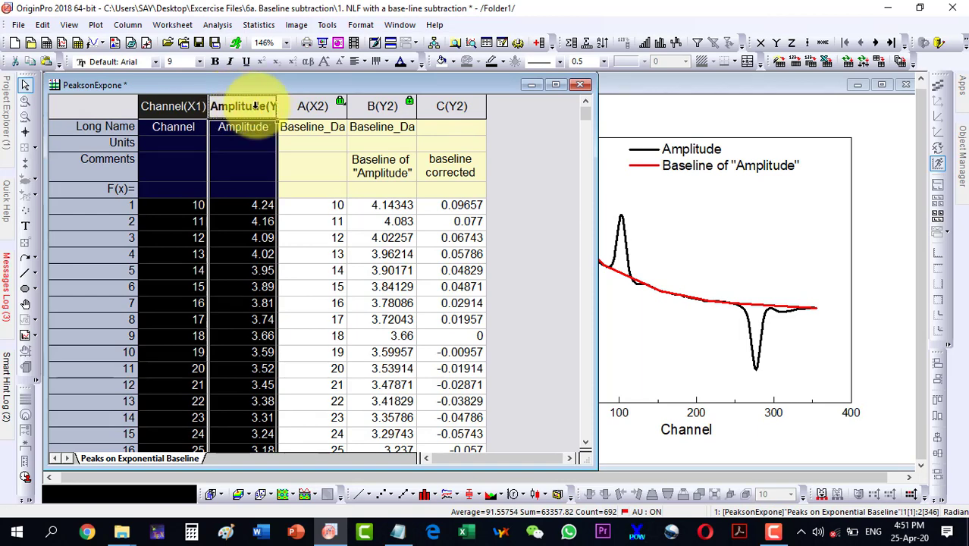
ctrl+click(452, 106)
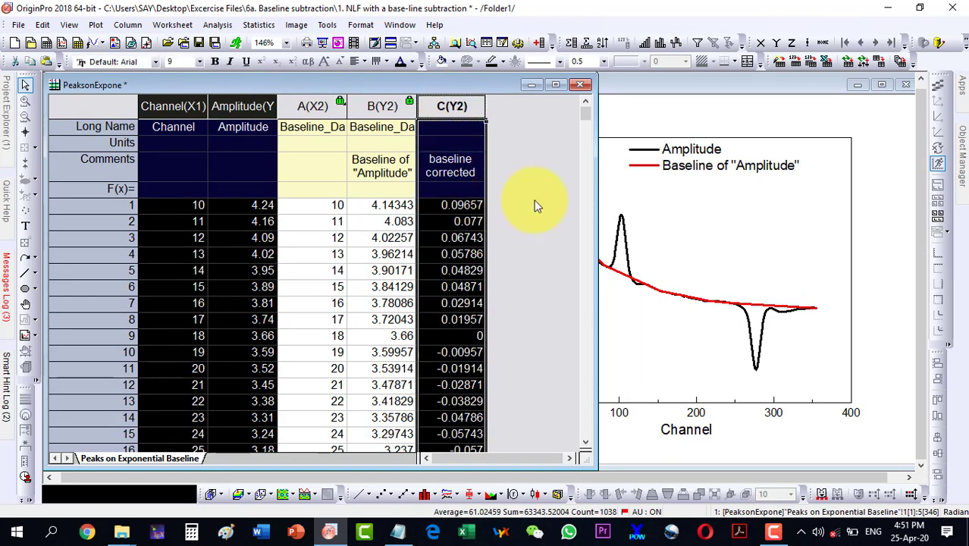
click(359, 494)
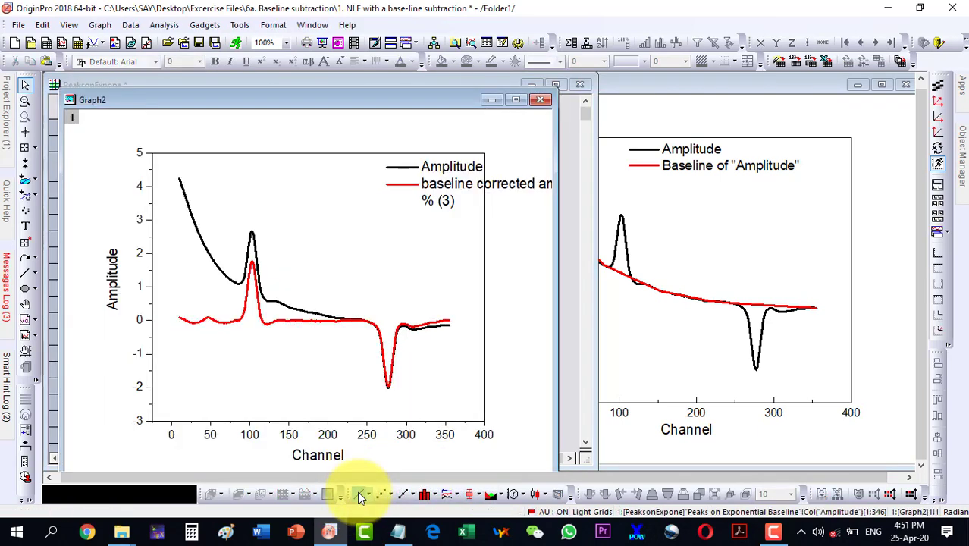
drag(367, 100, 501, 88)
Delete the third legend entry so two remain, and move the legend left.
double_click(576, 171)
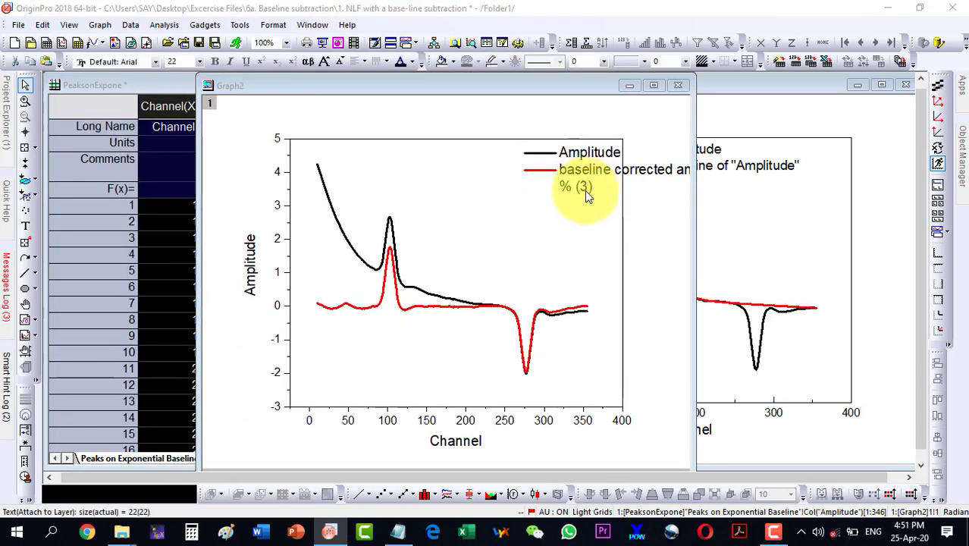
double_click(585, 190)
click(159, 253)
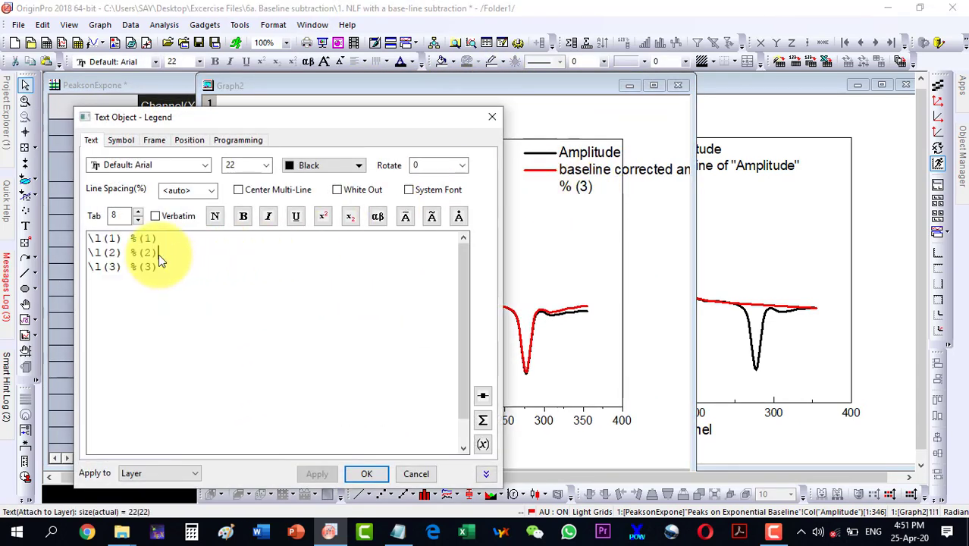
key(Delete)
key(Delete)
key(Delete)
key(Delete)
key(Delete)
key(Delete)
key(Delete)
key(Delete)
key(Delete)
key(Delete)
key(Delete)
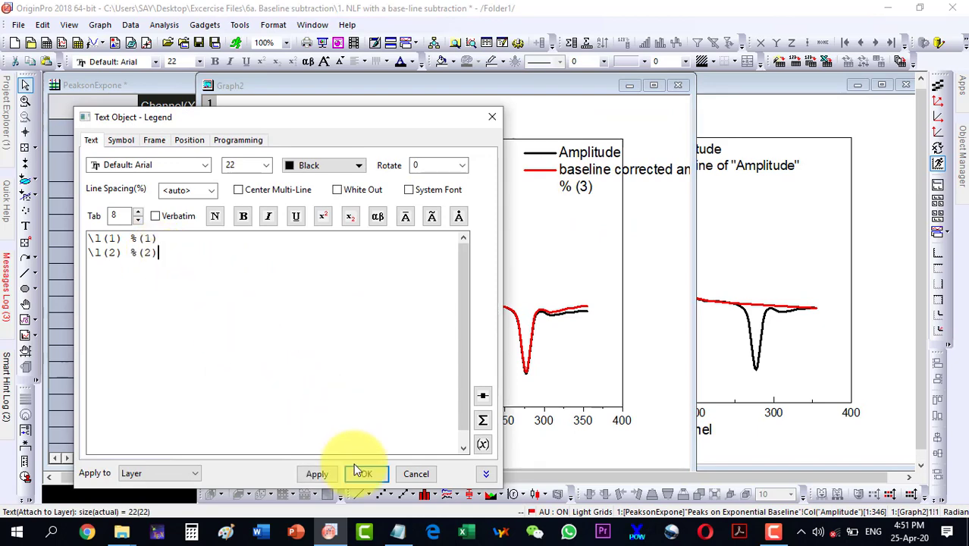
click(353, 476)
drag(573, 173, 463, 167)
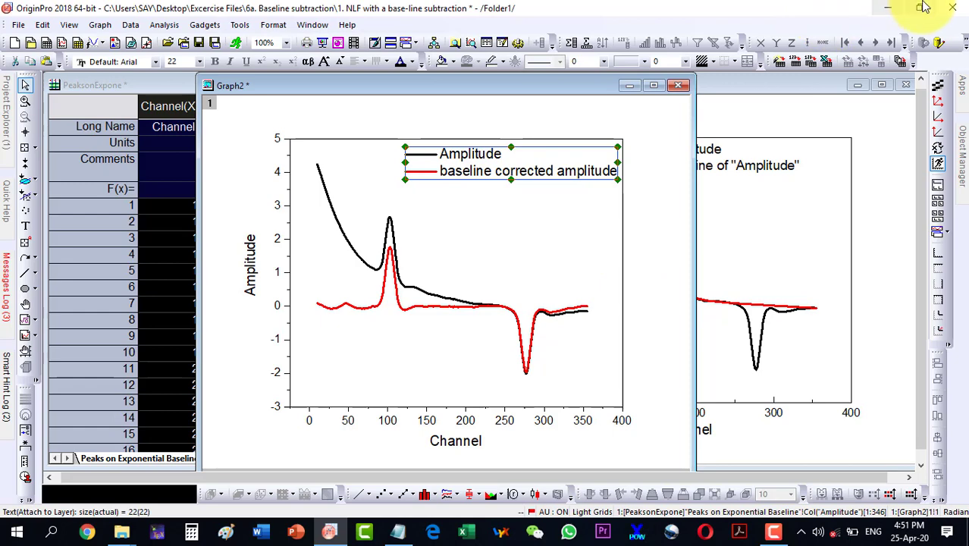
Close Origin without saving and reopen '1. NLF with a base-line subtraction' from Explorer.
click(952, 8)
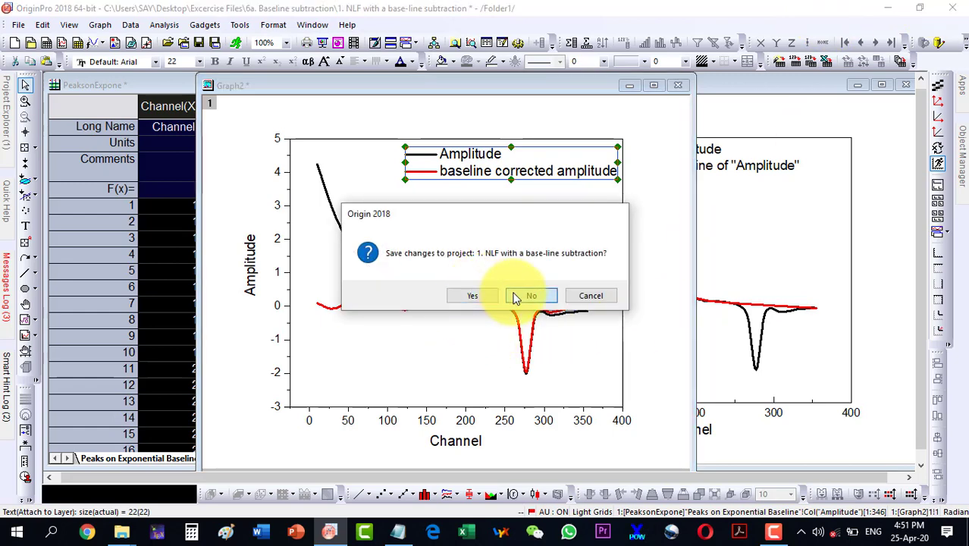
click(533, 296)
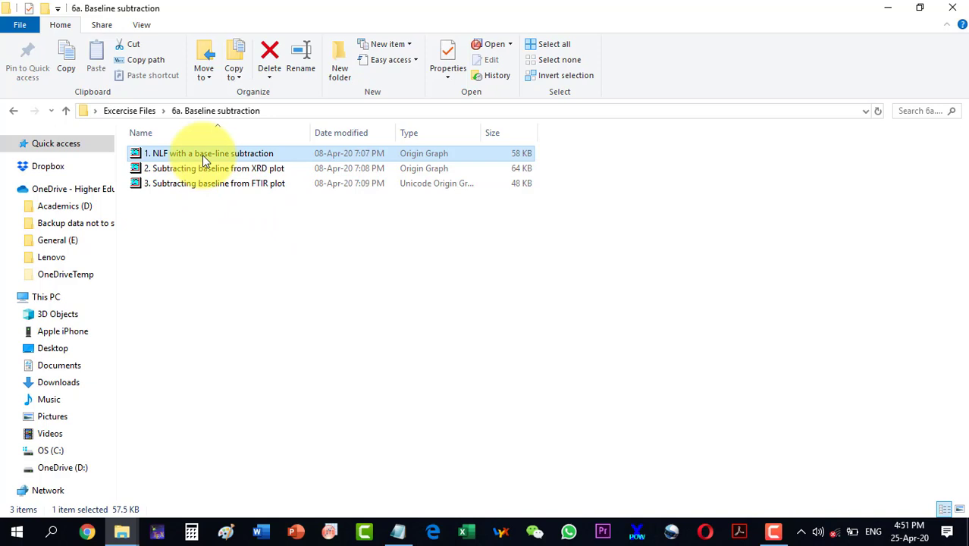
double_click(202, 155)
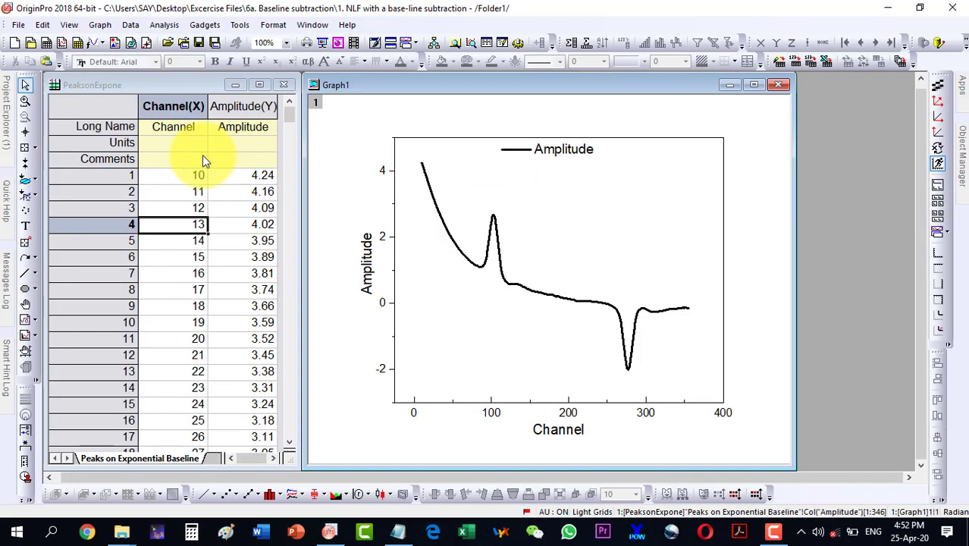
Open the Peak Analyzer on the Amplitude curve with the Subtract Baseline goal and advance.
click(472, 263)
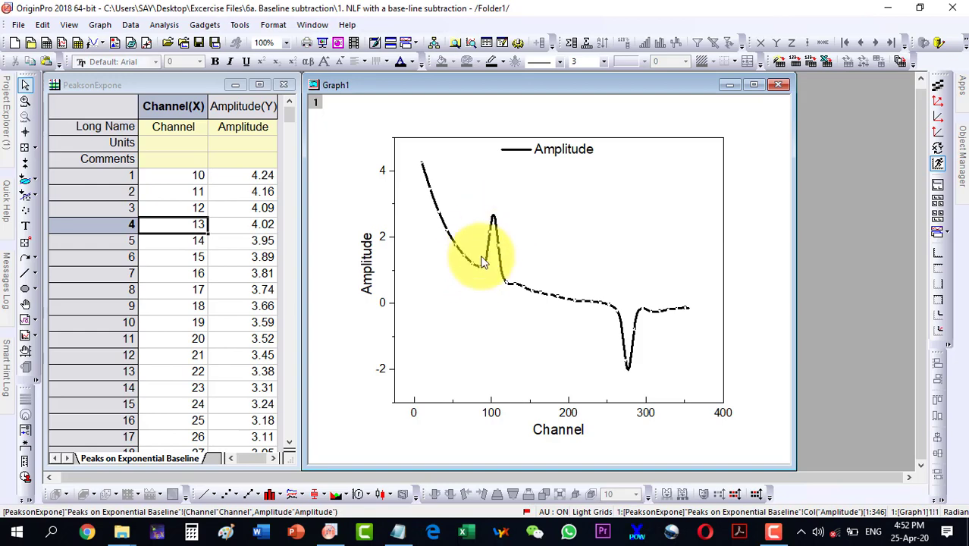
click(164, 24)
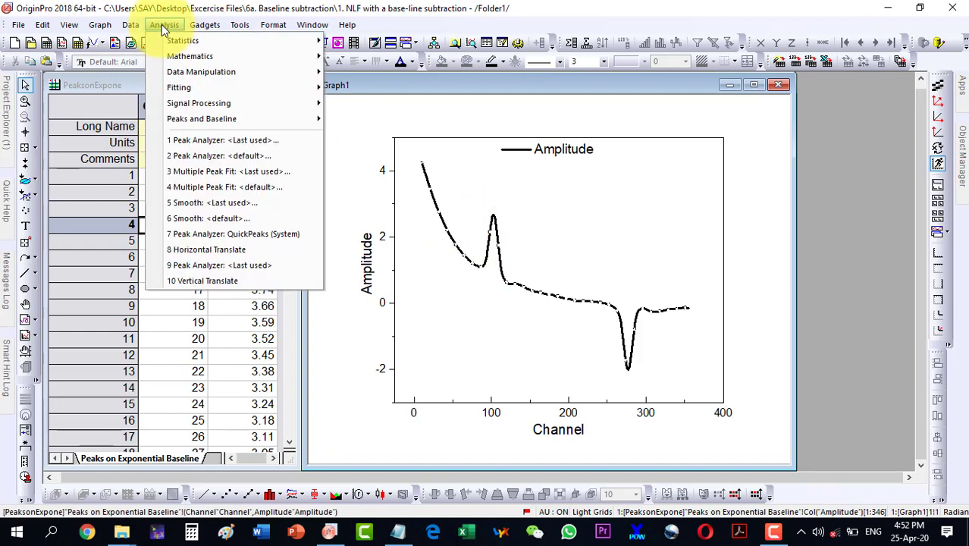
mouse_move(170, 90)
mouse_move(201, 118)
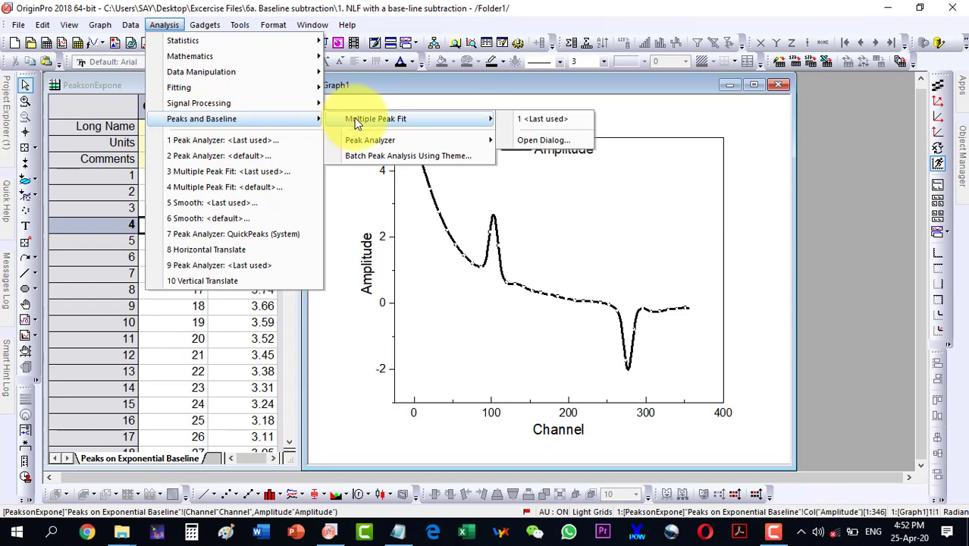
mouse_move(353, 144)
click(526, 178)
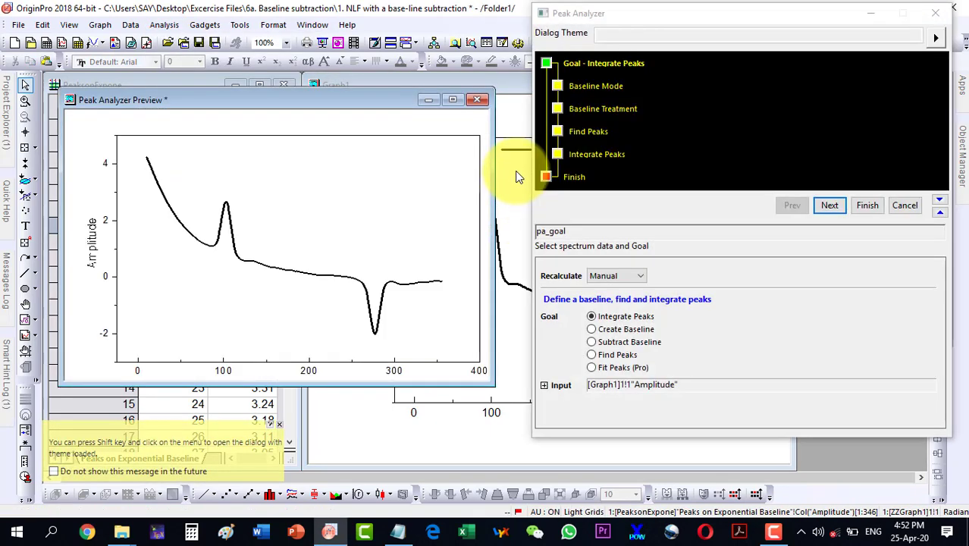
click(591, 341)
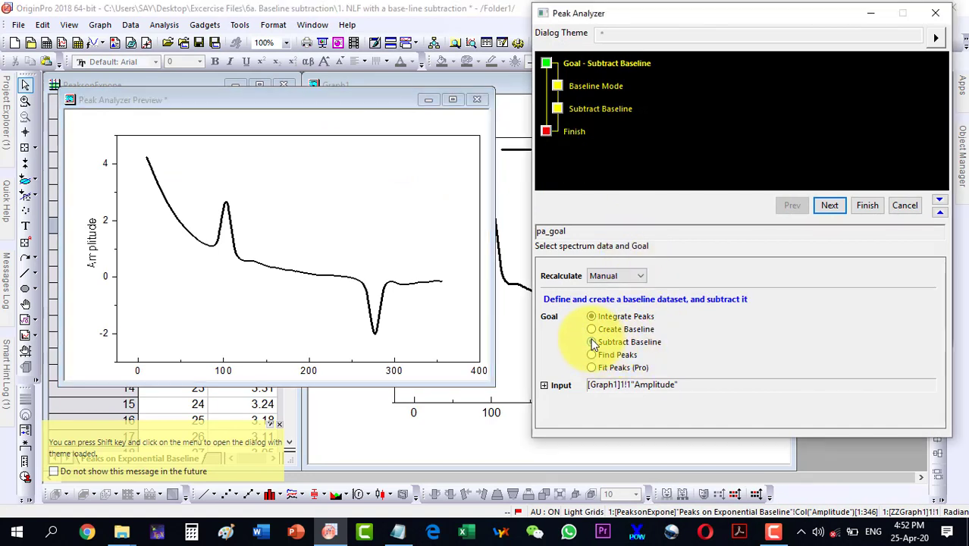
click(831, 206)
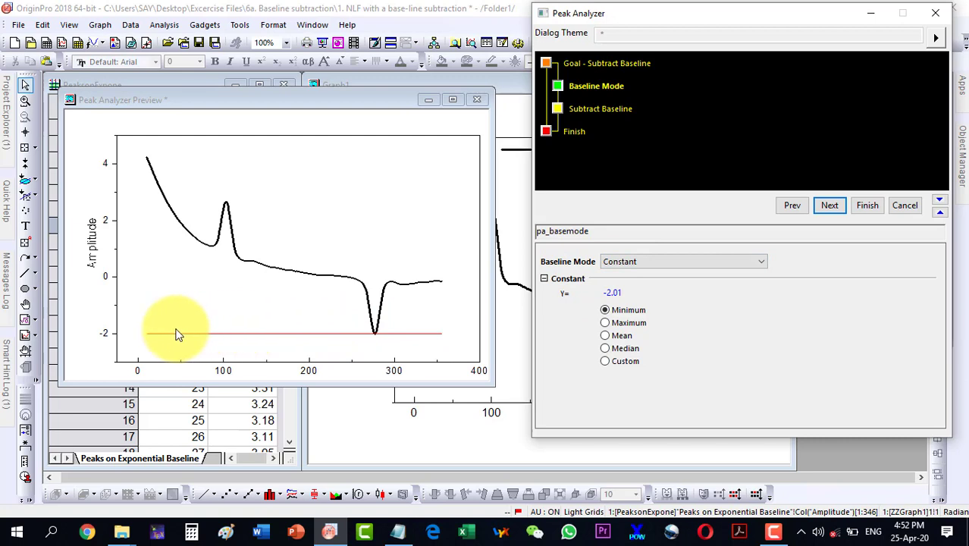
Set Baseline Mode to User Defined, keeping 2nd Derivative with 8 anchor points.
click(620, 264)
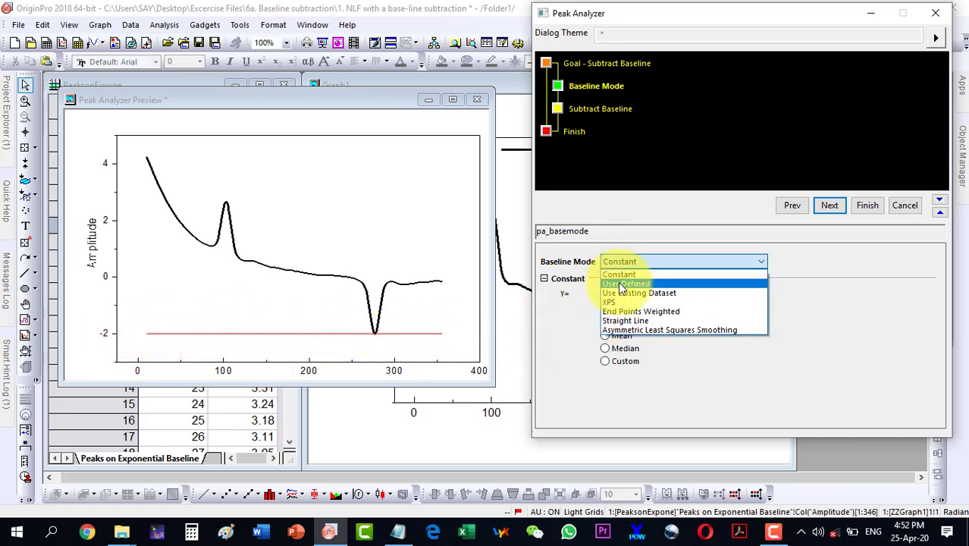
click(619, 283)
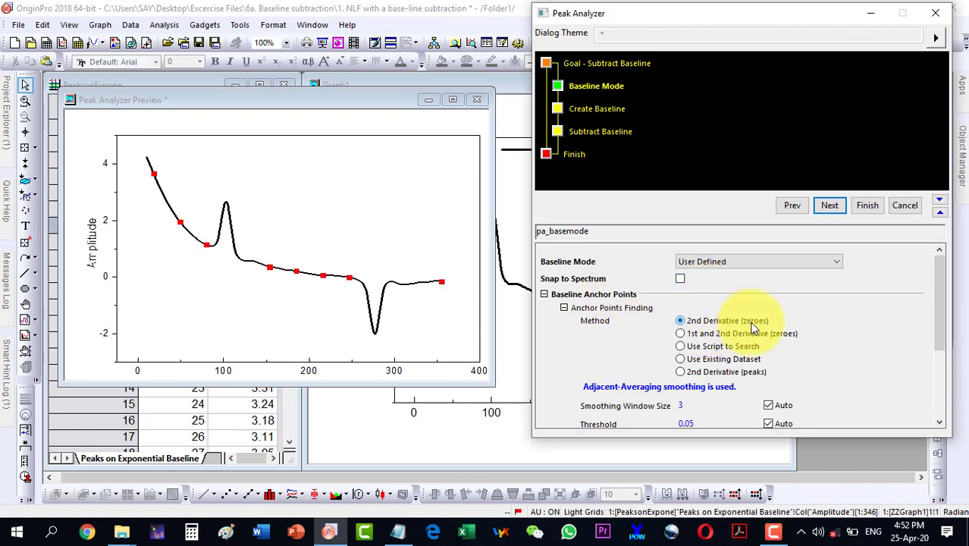
scroll(734, 322, down, 3)
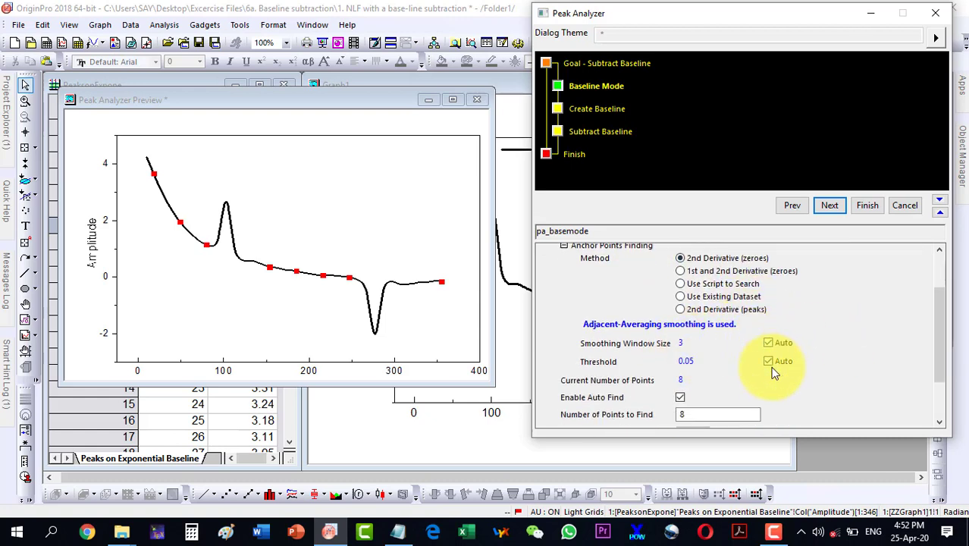
scroll(716, 362, down, 2)
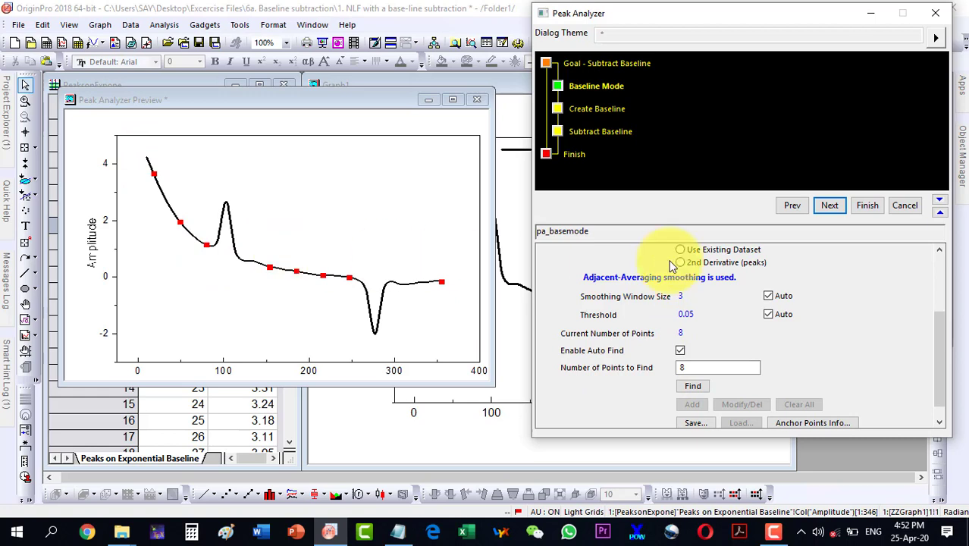
scroll(775, 321, down, 1)
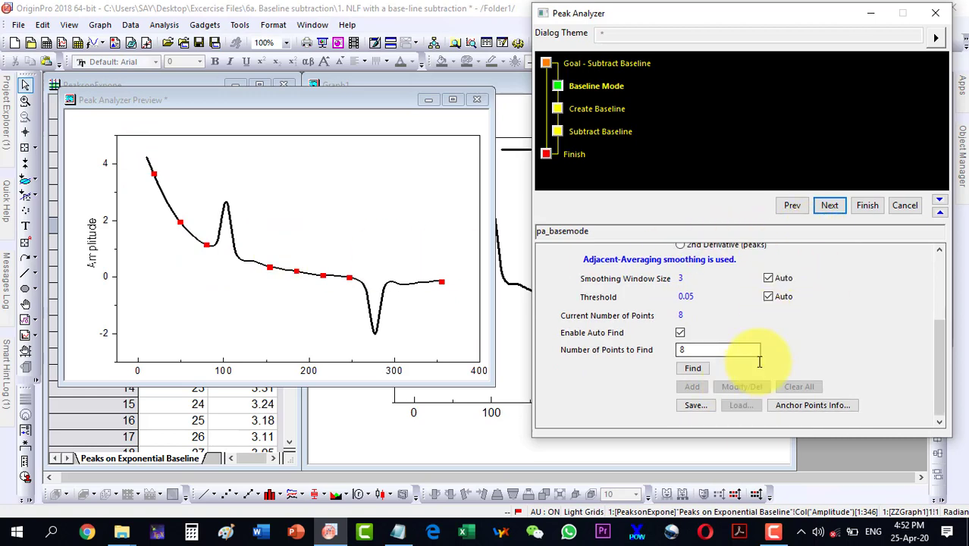
click(829, 206)
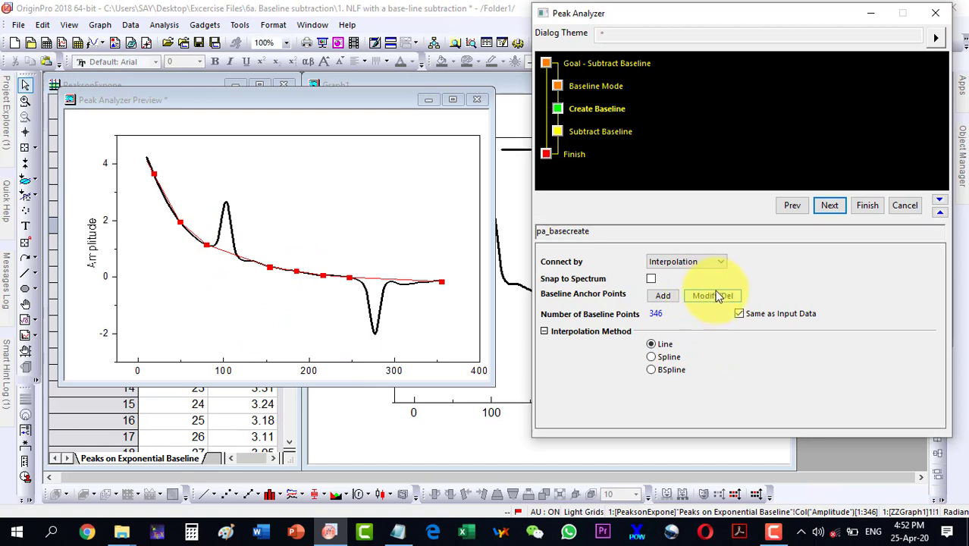
Preview the baseline subtraction, toggle it back, and finish the Peak Analyzer.
click(829, 207)
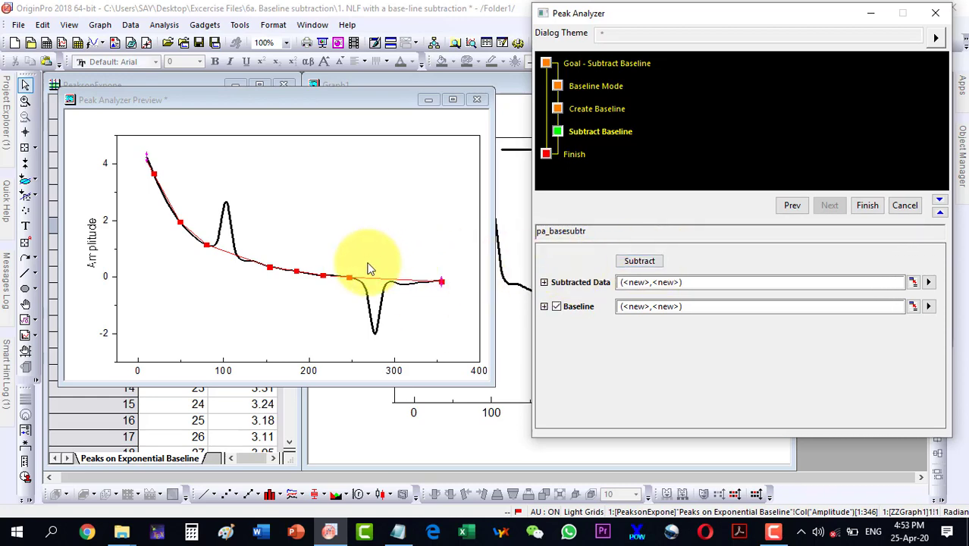
click(658, 262)
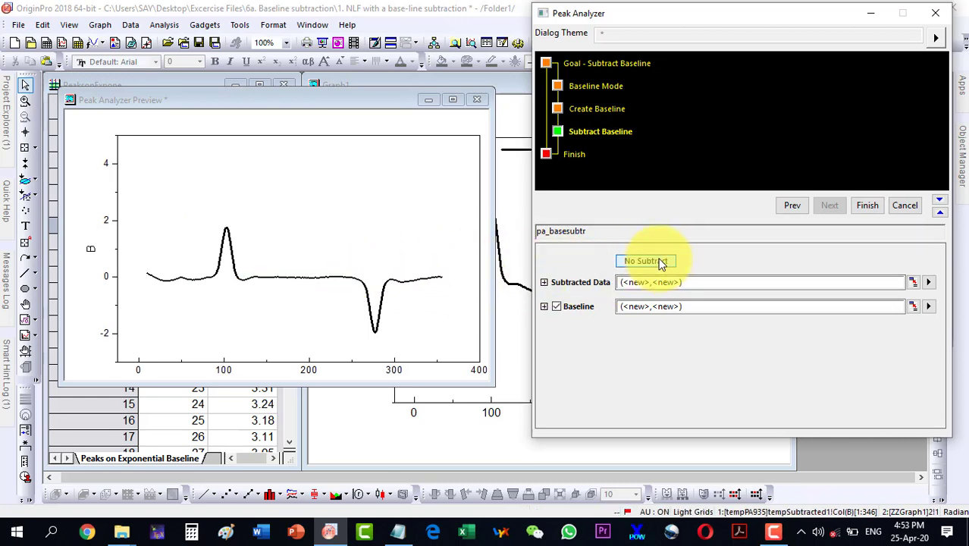
click(660, 262)
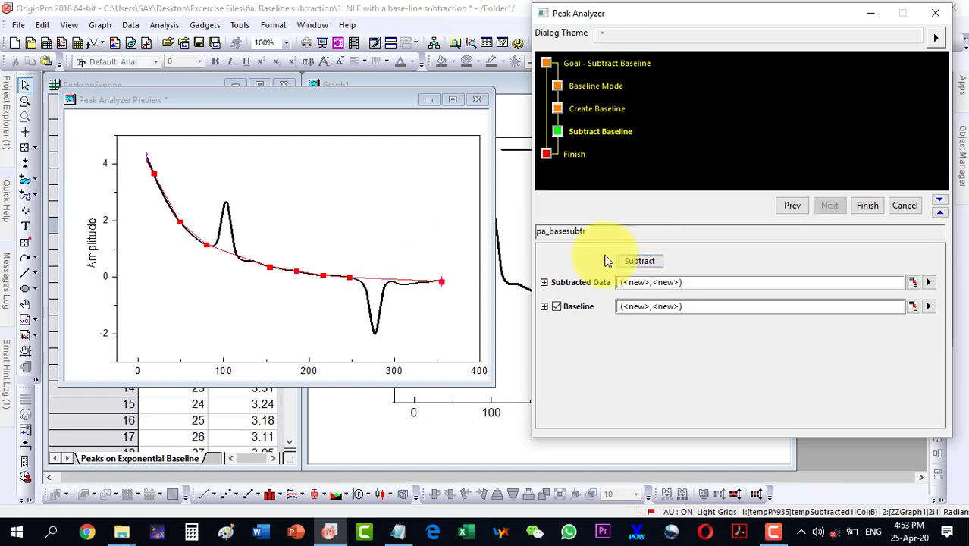
click(867, 207)
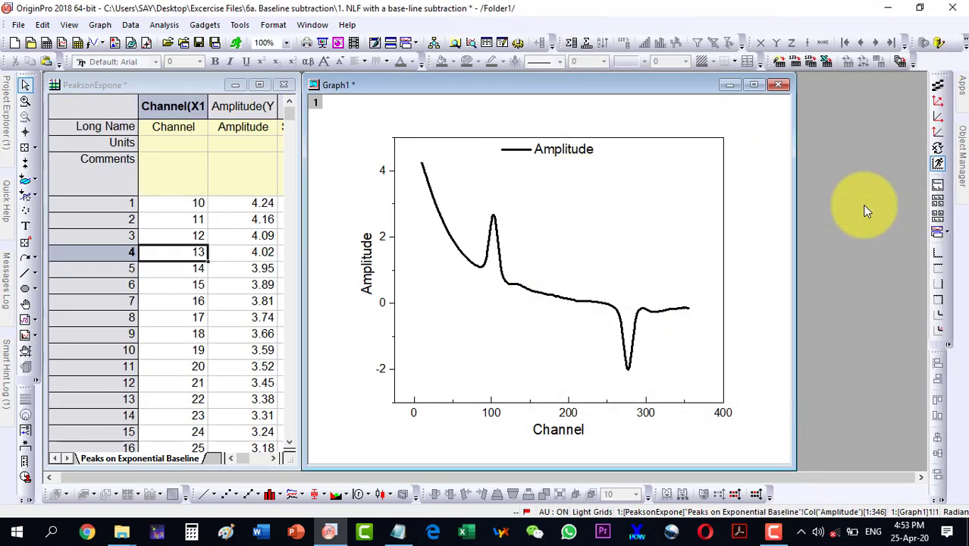
Rearrange the windows and line-plot columns A(X2) and B(Y2) in a new Graph2.
drag(507, 90, 634, 91)
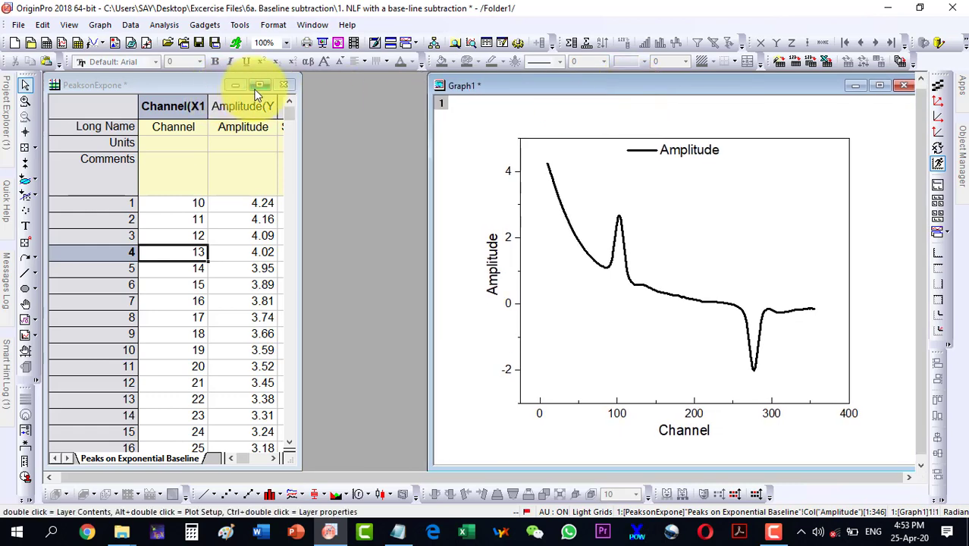
drag(298, 152, 585, 145)
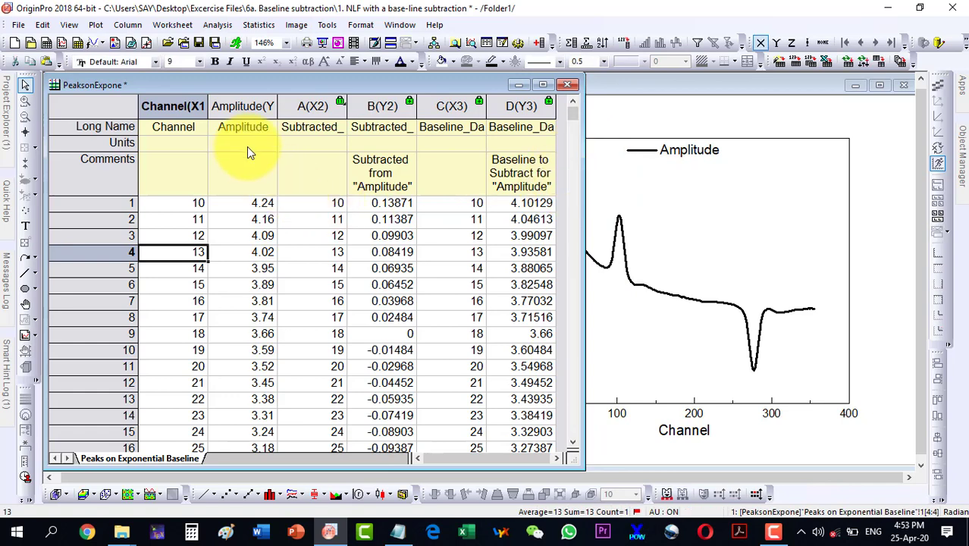
drag(173, 106, 241, 106)
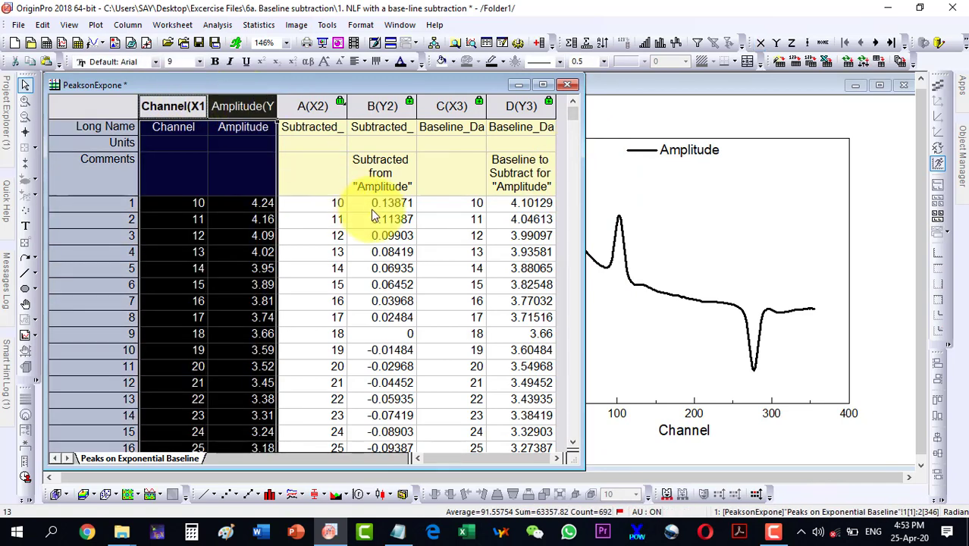
click(341, 199)
click(318, 107)
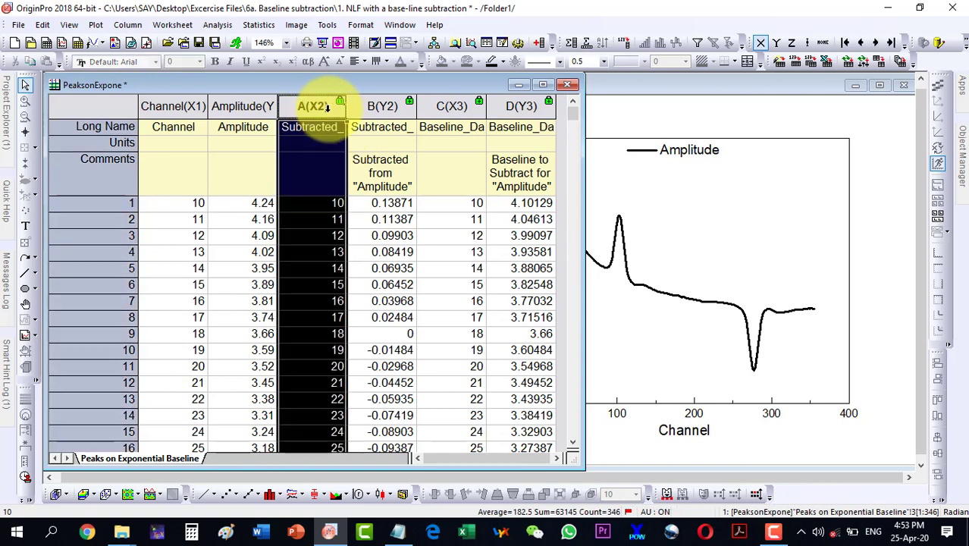
drag(318, 107, 356, 107)
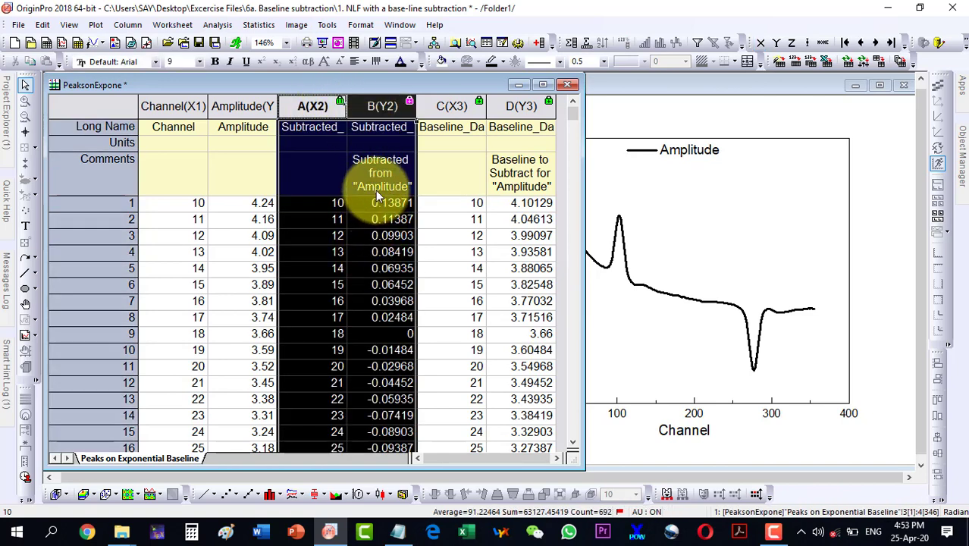
drag(451, 106, 507, 107)
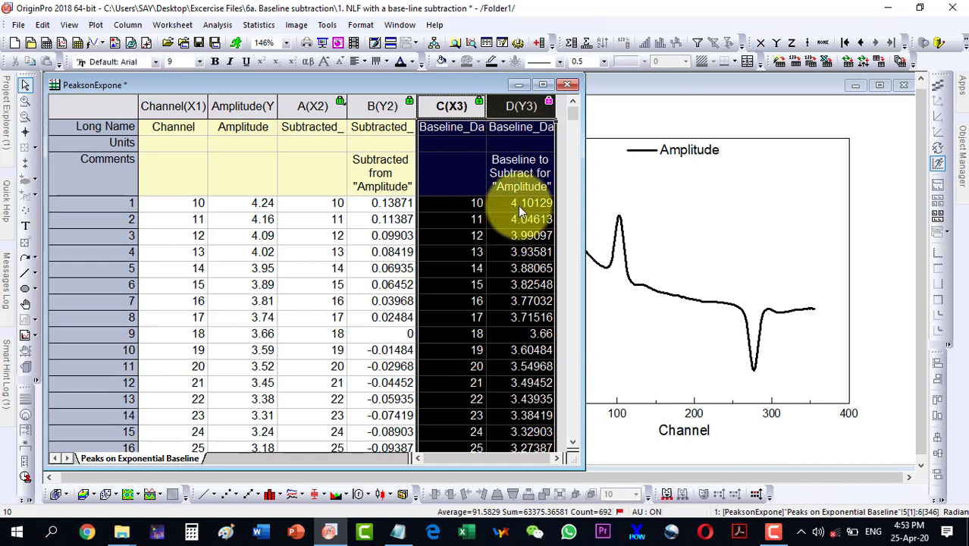
click(352, 221)
drag(316, 107, 367, 109)
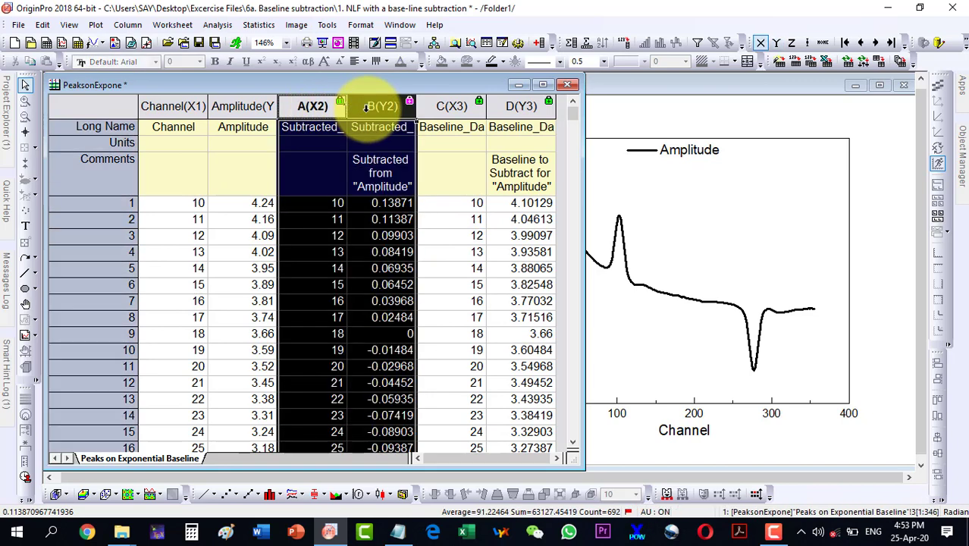
click(205, 493)
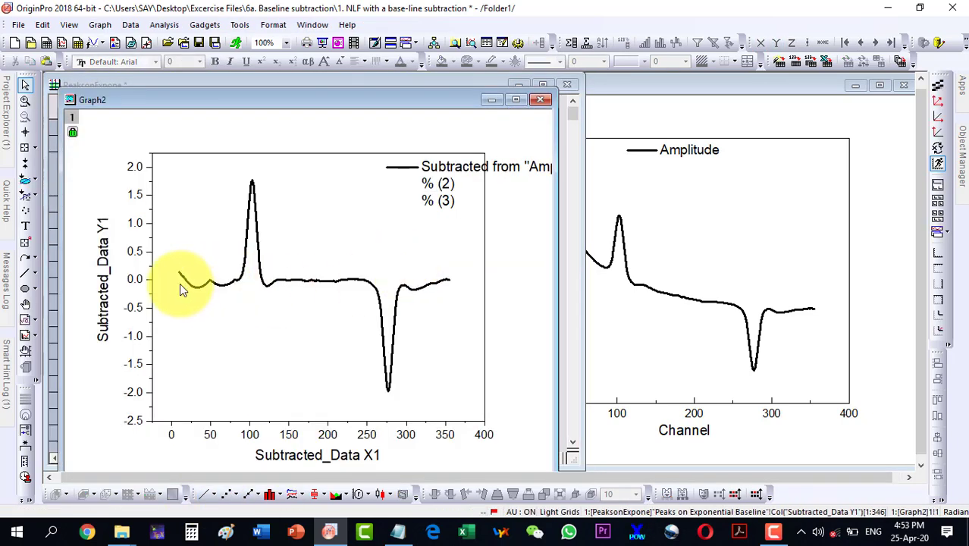
Delete Graph2, then line-plot Channel, Amplitude, A and B together in a maximized Graph2.
click(540, 104)
click(390, 294)
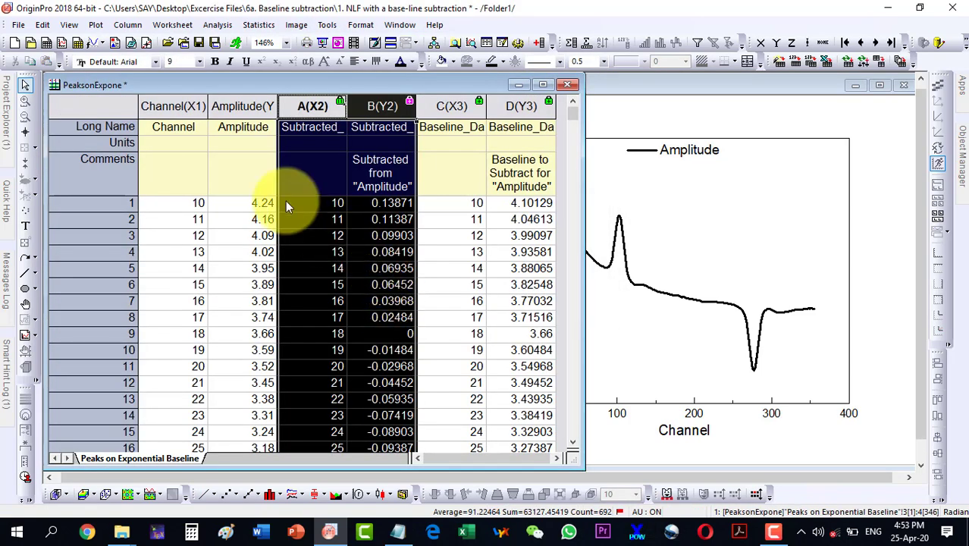
ctrl+click(167, 106)
ctrl+click(242, 106)
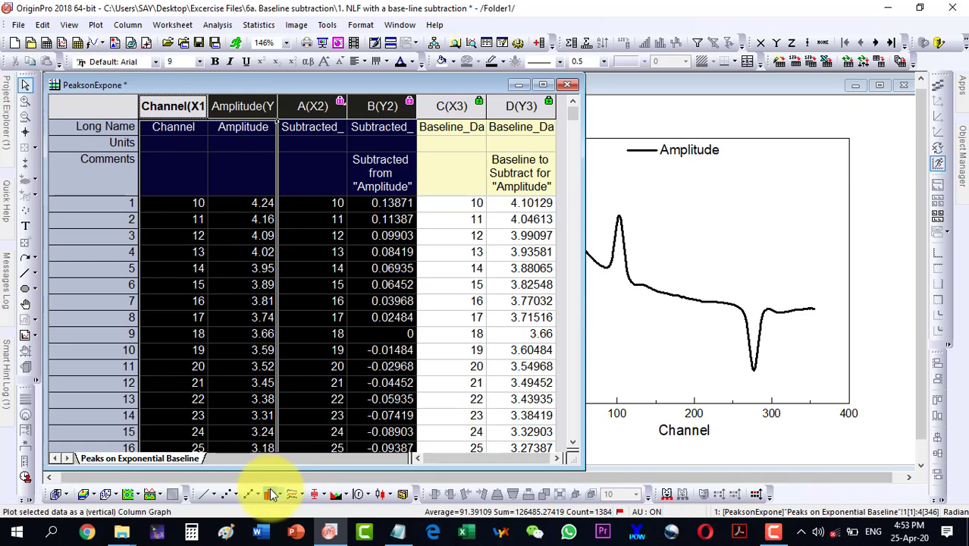
click(204, 494)
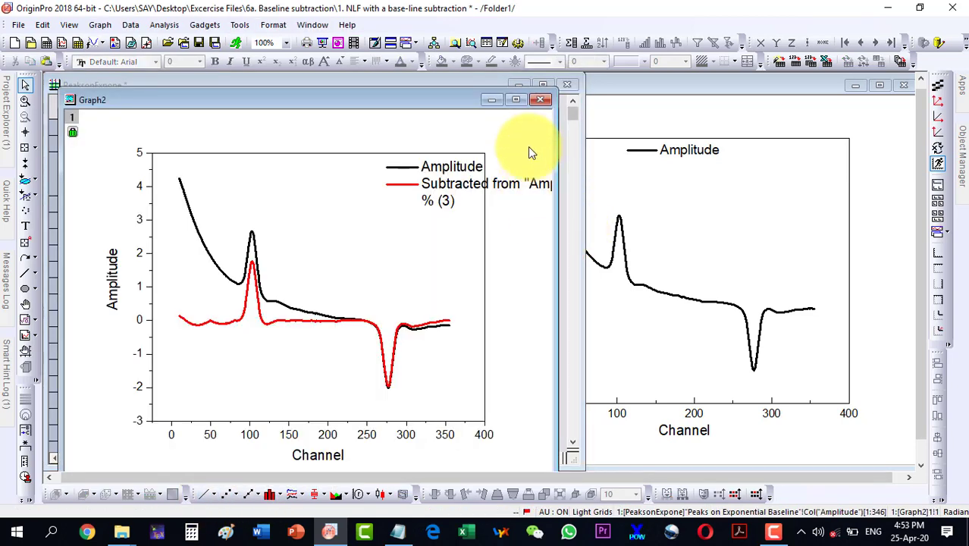
click(515, 100)
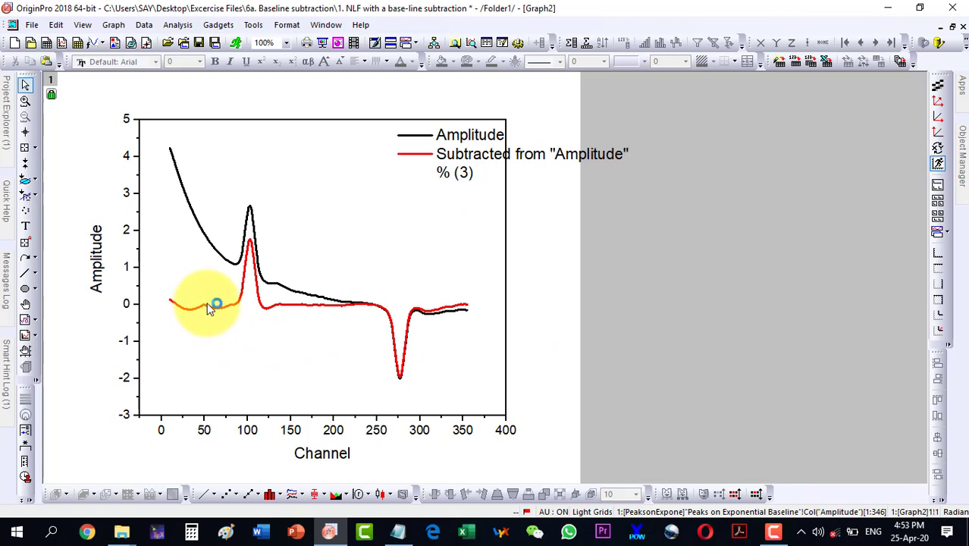
Remove the \l(3) %(3) line from the legend, leaving Amplitude and the subtracted curve.
mouse_move(218, 256)
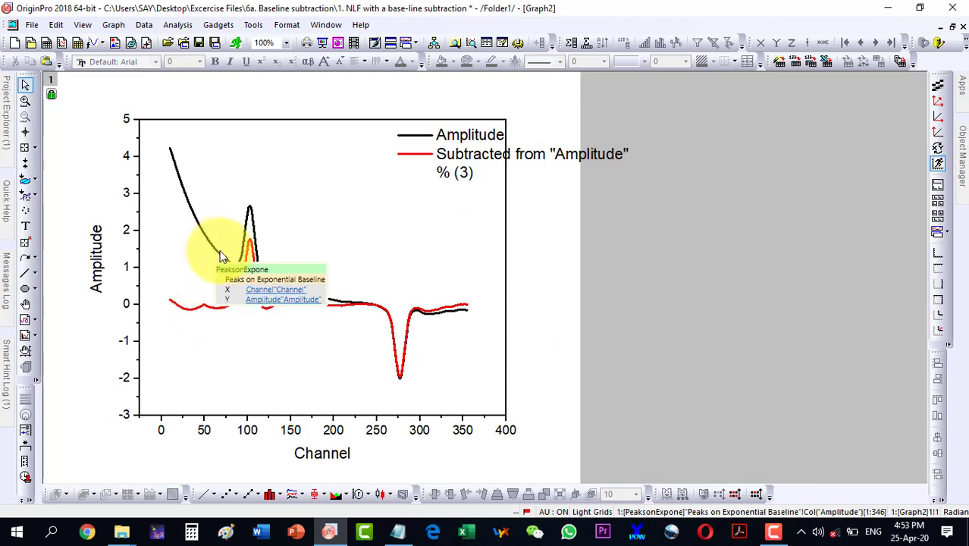
double_click(470, 180)
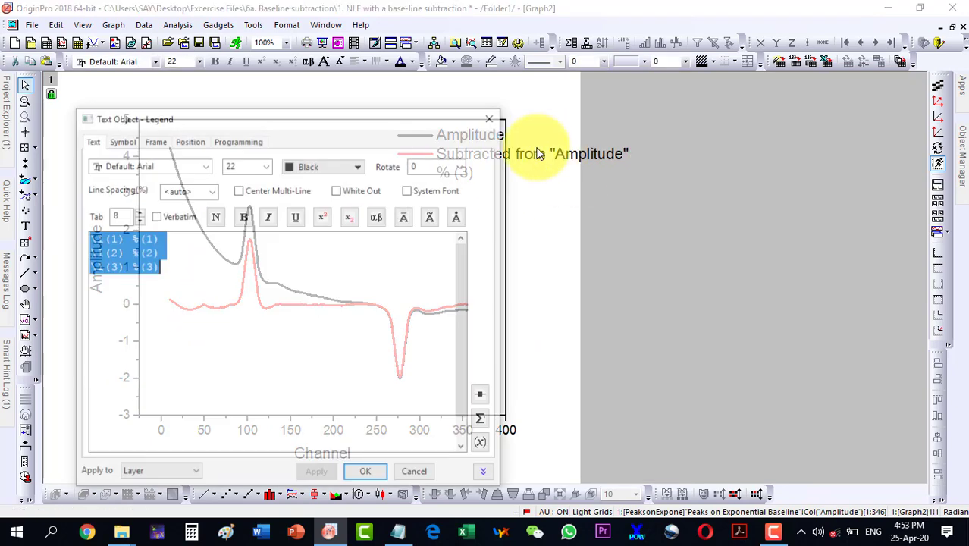
mouse_move(163, 254)
mouse_down()
mouse_move(168, 330)
mouse_move(158, 262)
mouse_up()
click(158, 250)
key(Delete)
key(Delete)
key(Delete)
key(Delete)
key(Delete)
key(Delete)
key(Delete)
key(Delete)
key(Delete)
key(Delete)
key(Delete)
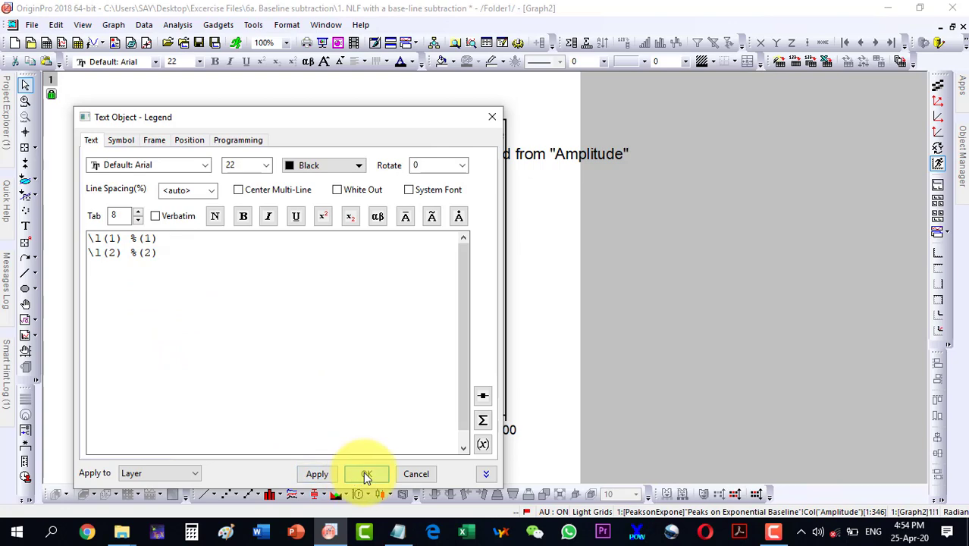
click(365, 474)
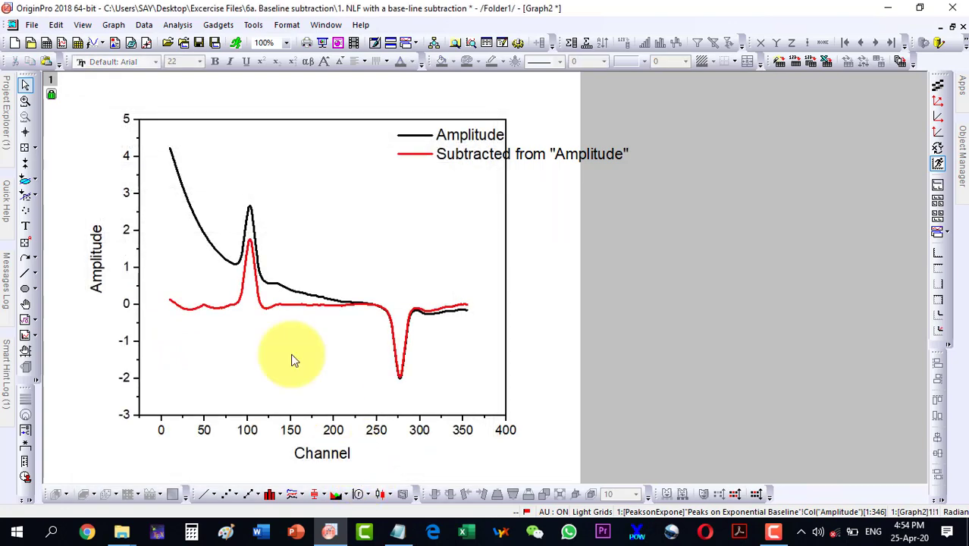
click(160, 432)
Set the Channel X axis scale to 0–350, then correct the lower limit to 10.
click(450, 345)
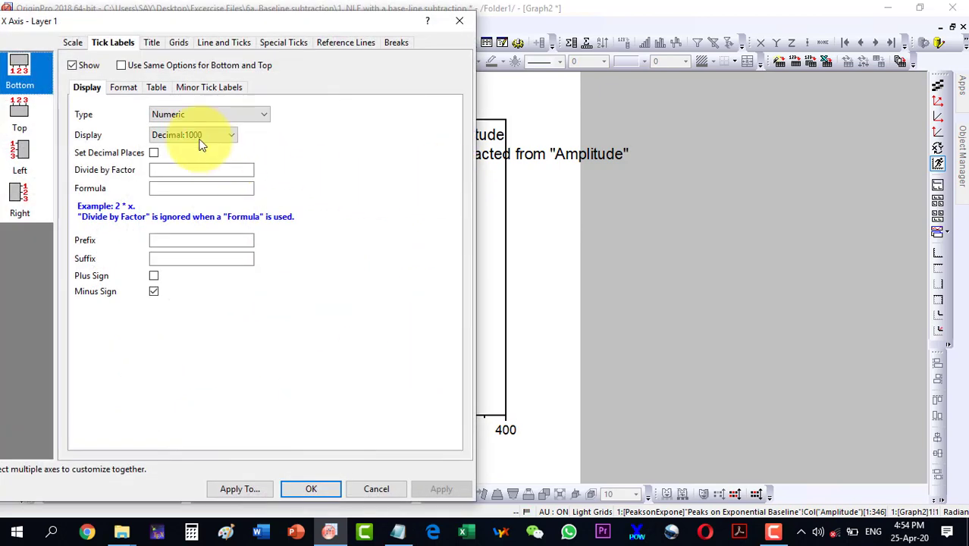
click(73, 43)
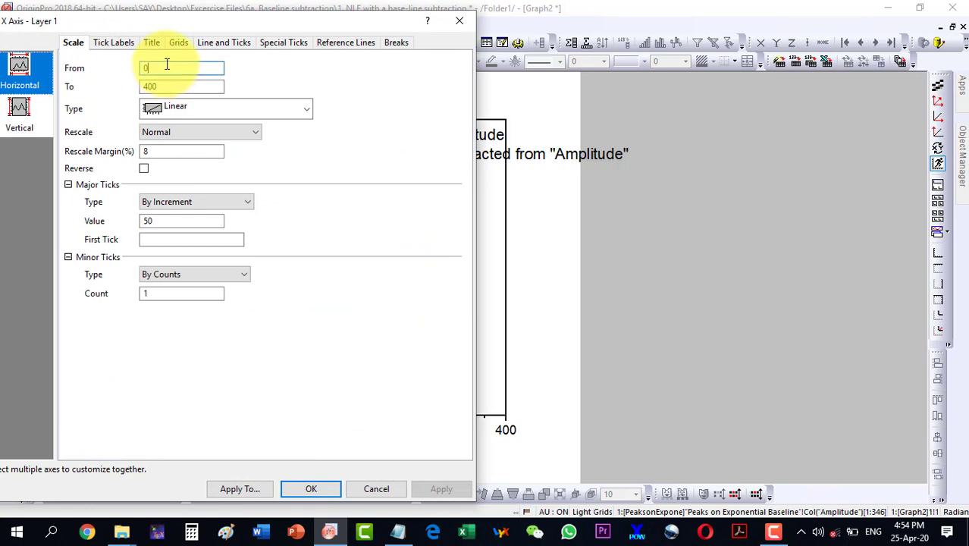
text(0)
key(Tab)
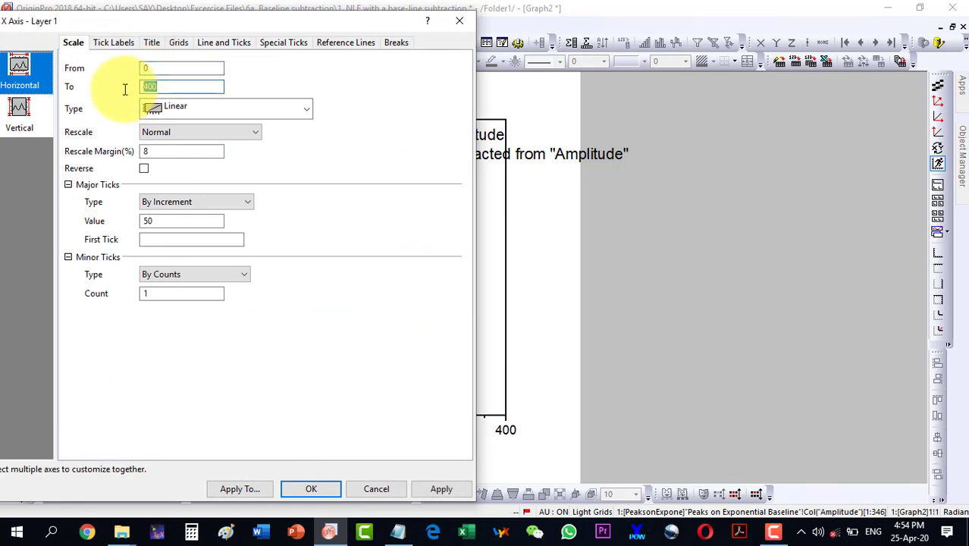
text(350)
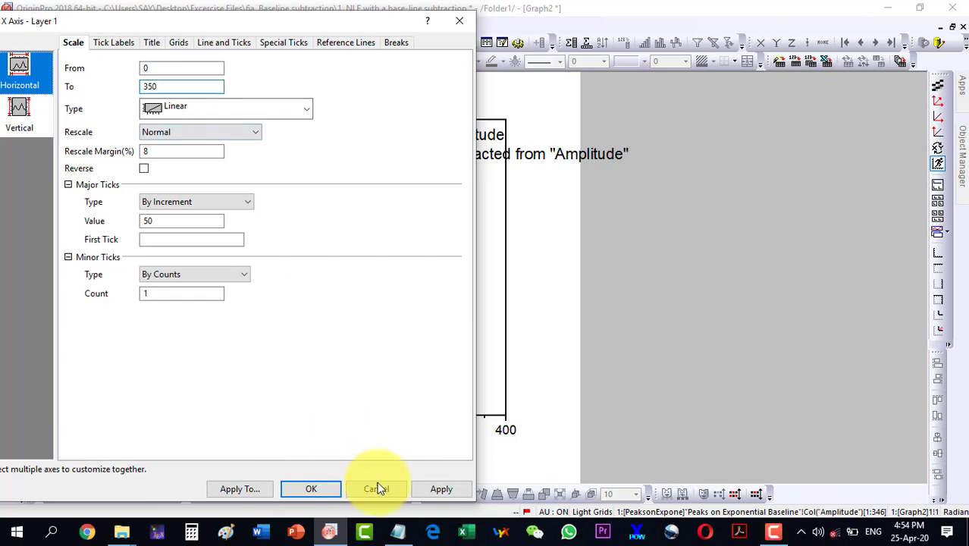
click(442, 490)
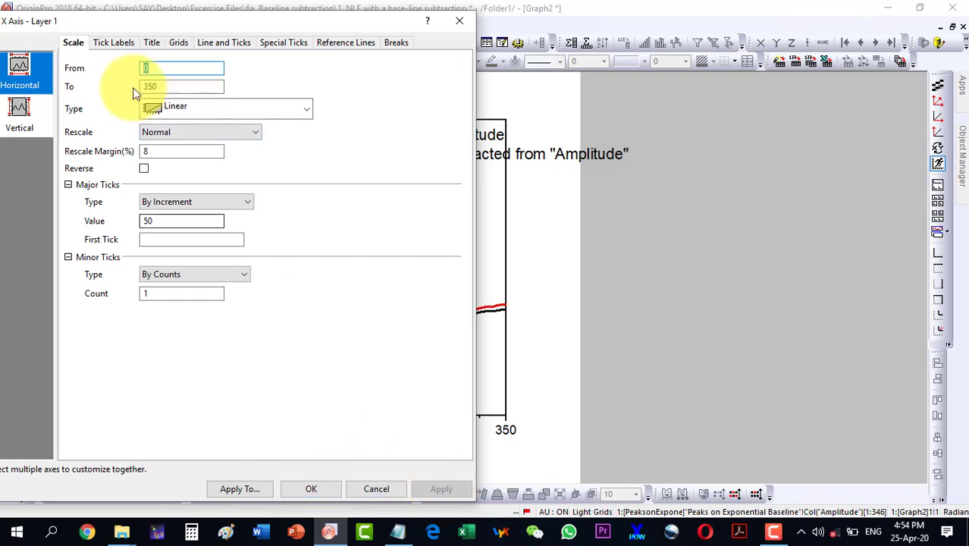
drag(104, 23, 476, 17)
click(545, 58)
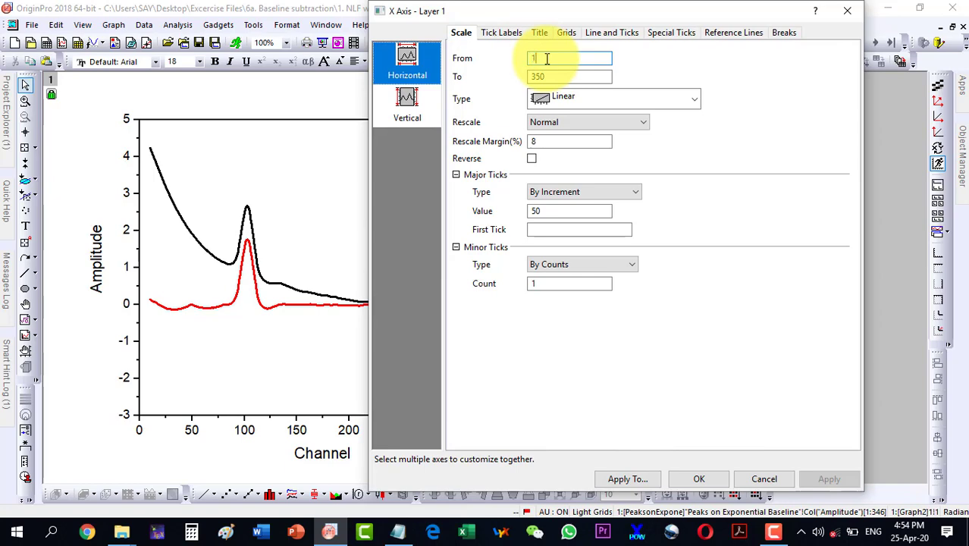
text(10)
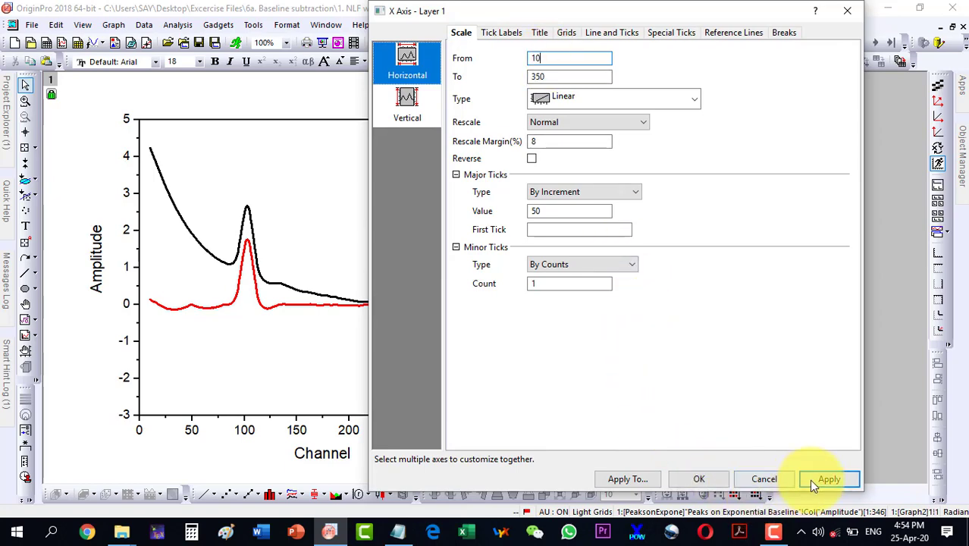
click(686, 477)
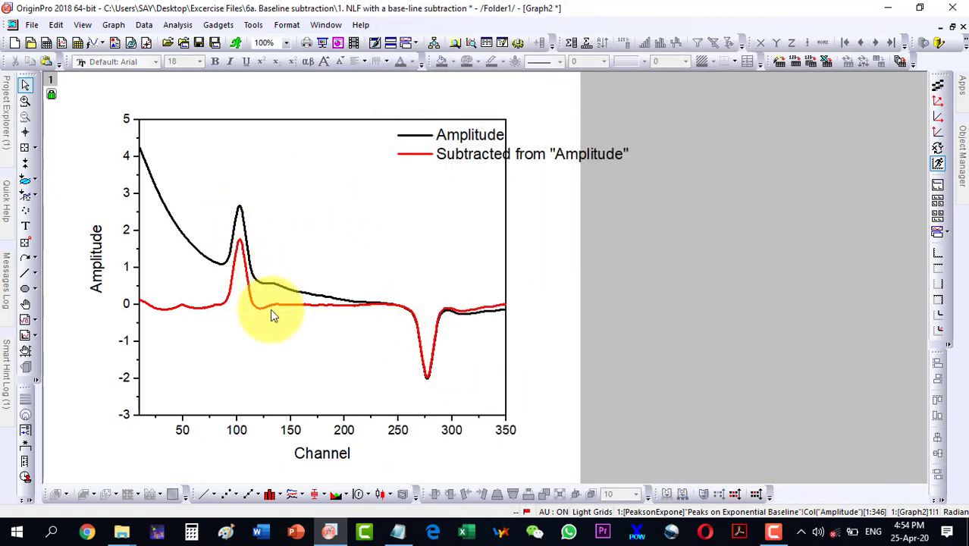